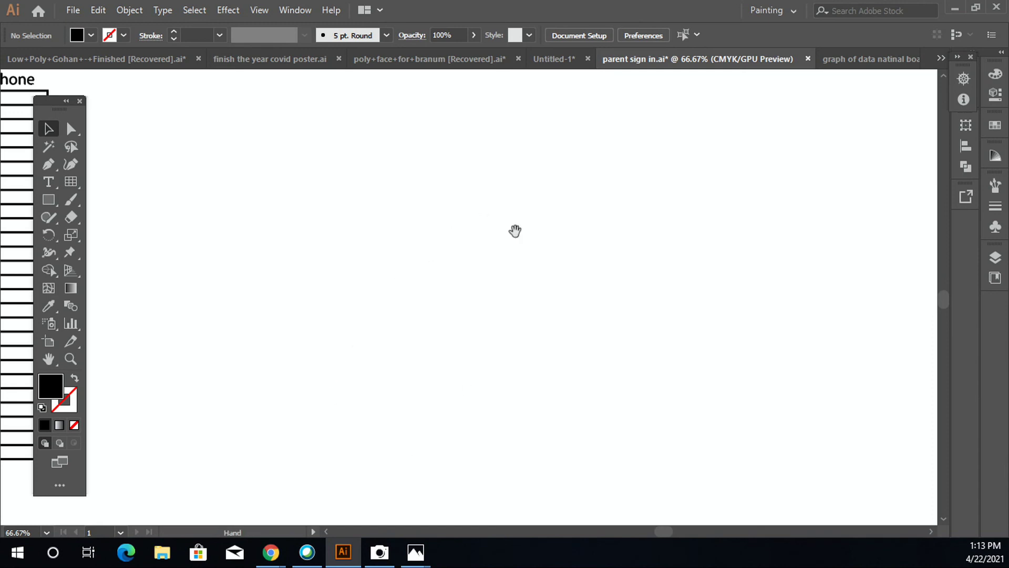
Step: Switch to the Line Segment tool over an empty area of the canvas and check which toolbar set is enabled
drag(566, 223, 482, 221)
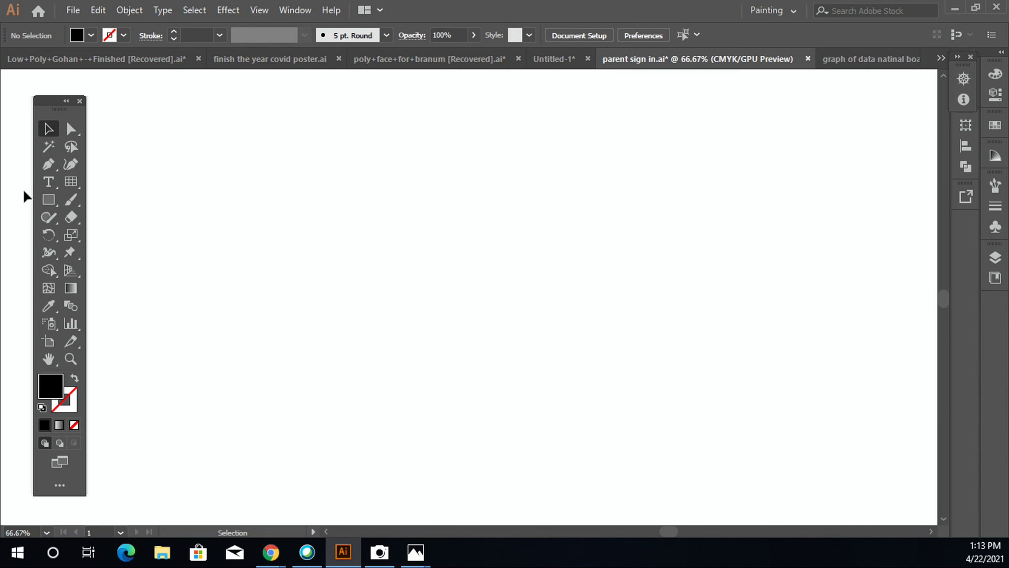
drag(70, 182, 91, 183)
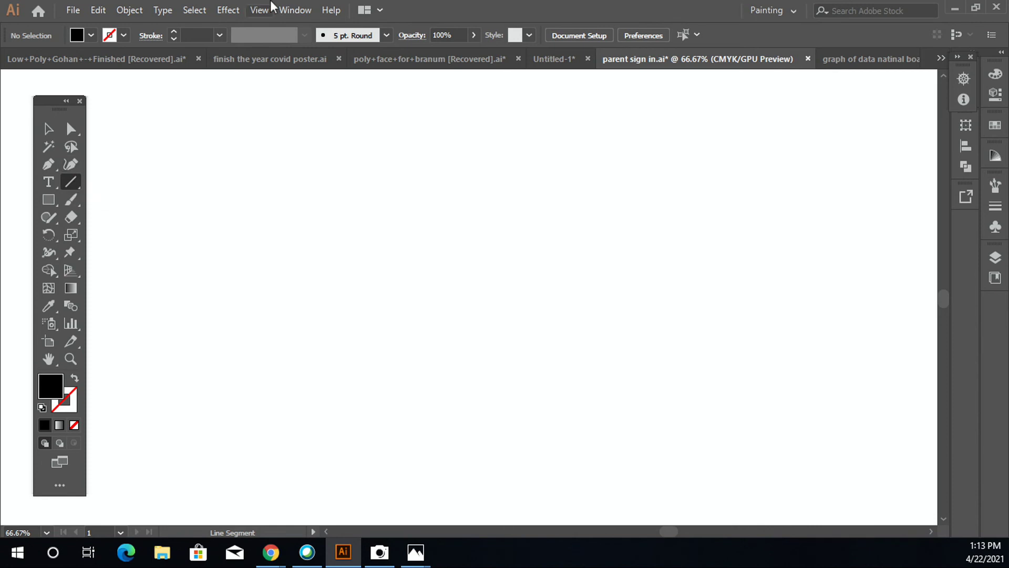
click(294, 11)
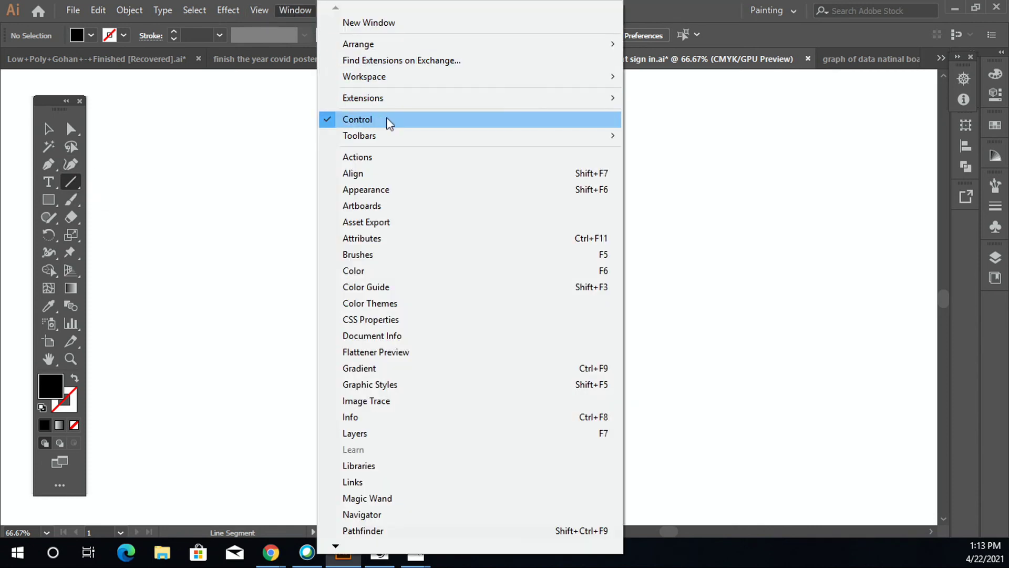
mouse_move(400, 141)
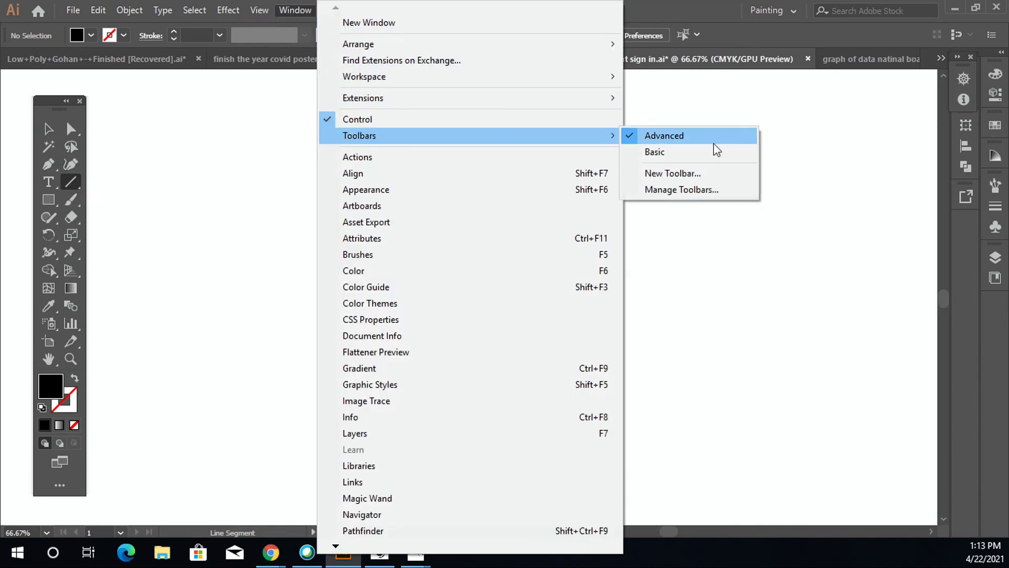
click(831, 130)
click(831, 129)
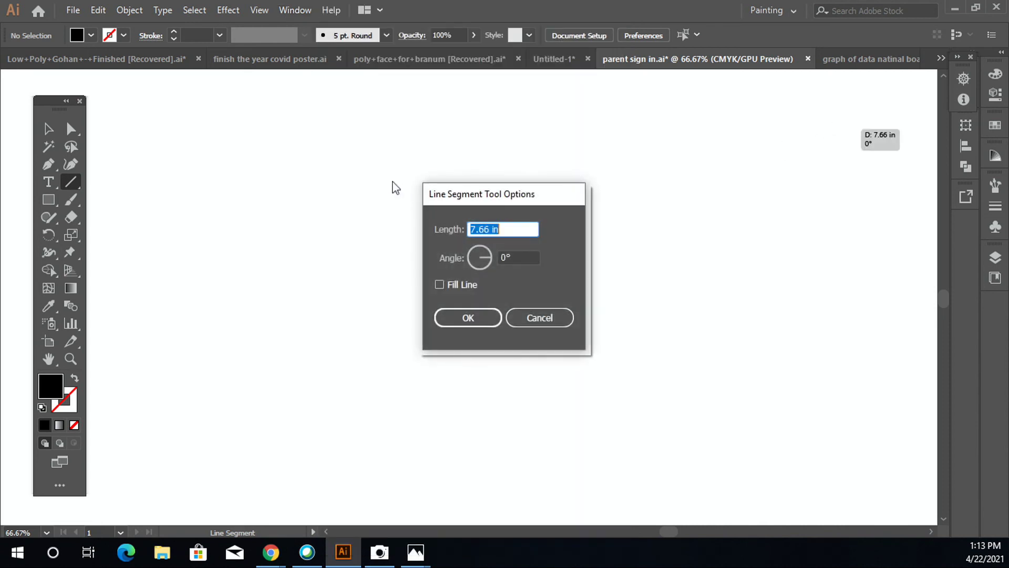
click(526, 319)
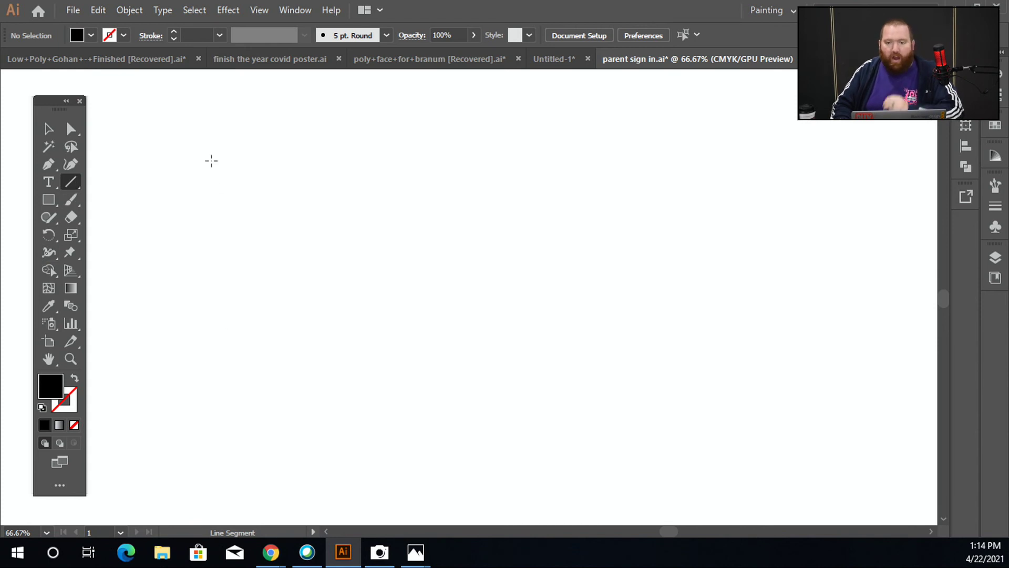
Step: Draw a long, slightly sloping line across the upper canvas and give it a black stroke
drag(212, 159, 667, 179)
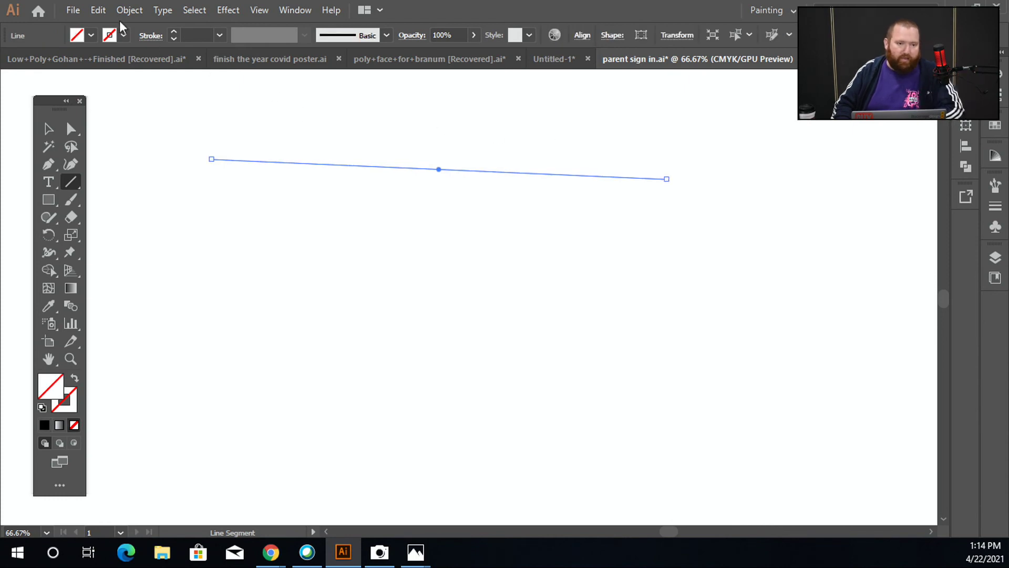
click(120, 35)
click(42, 60)
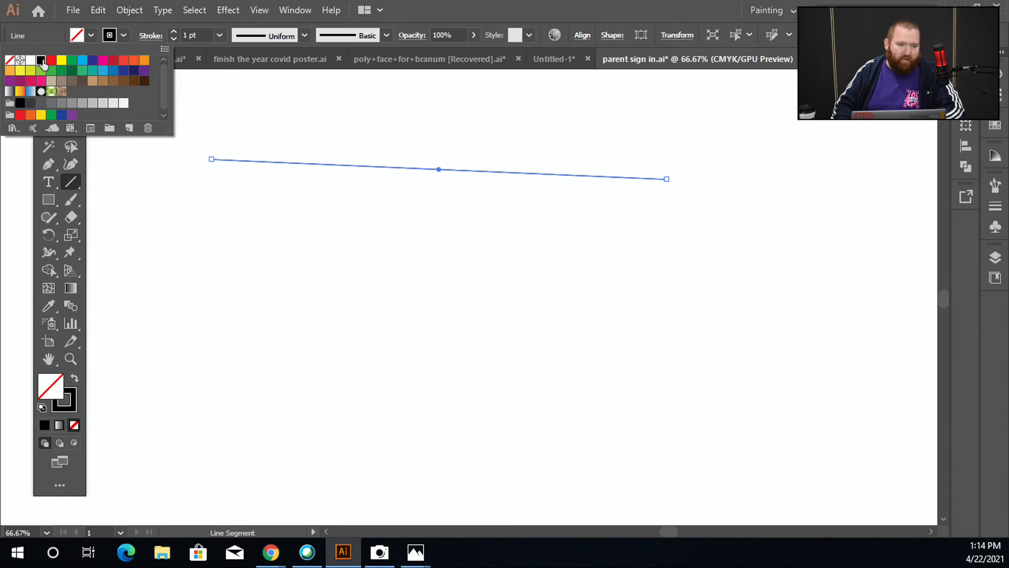
click(240, 220)
Step: Draw five more freehand lines at varied angles below the first one with the Line Segment tool
mouse_move(197, 194)
mouse_down()
mouse_move(558, 241)
mouse_move(670, 222)
mouse_up()
mouse_move(281, 247)
mouse_down()
mouse_move(525, 288)
mouse_move(708, 268)
mouse_up()
drag(286, 326, 740, 324)
drag(464, 396, 752, 346)
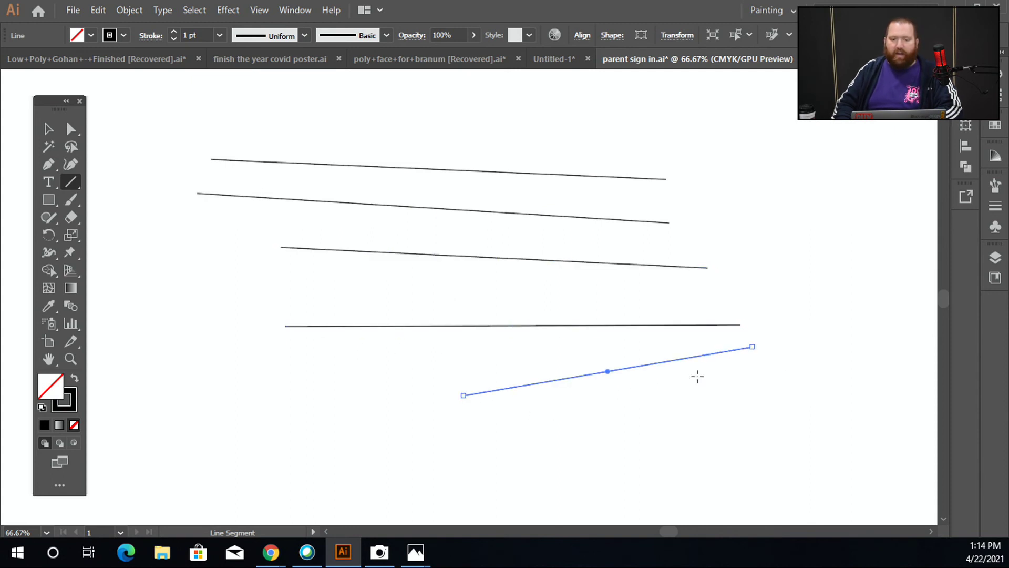
drag(158, 243, 417, 472)
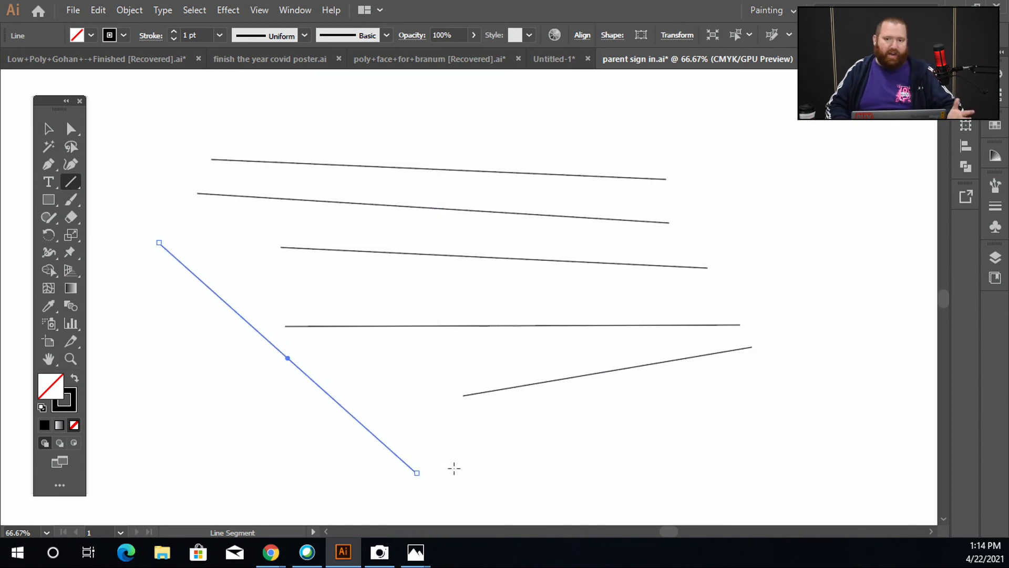
Step: Undo all the freehand lines, including the first one and its stroke colour
key(ctrl+z)
key(ctrl+z)
key(ctrl+z)
key(ctrl+z)
key(ctrl+z)
key(ctrl+z)
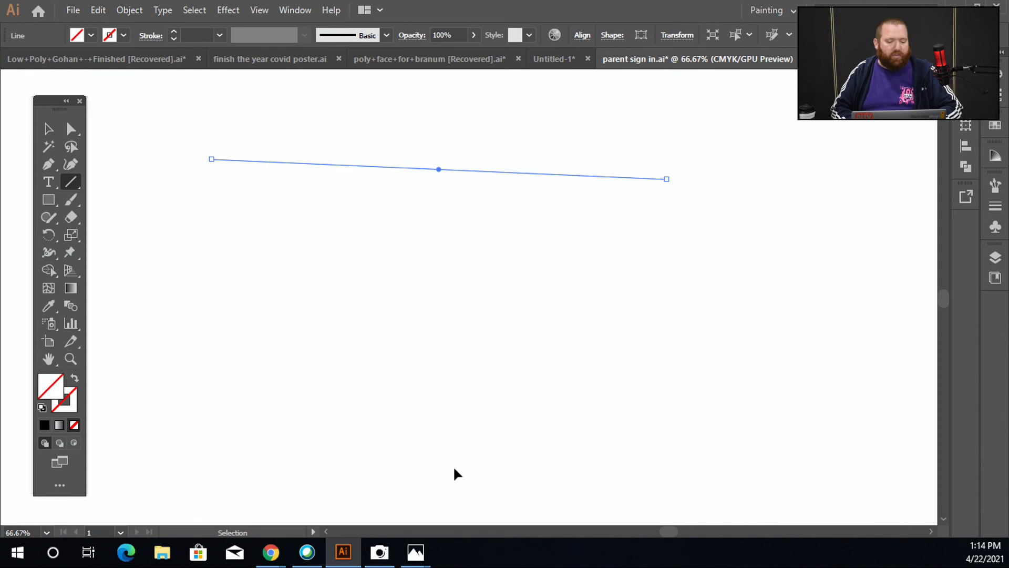
key(ctrl+z)
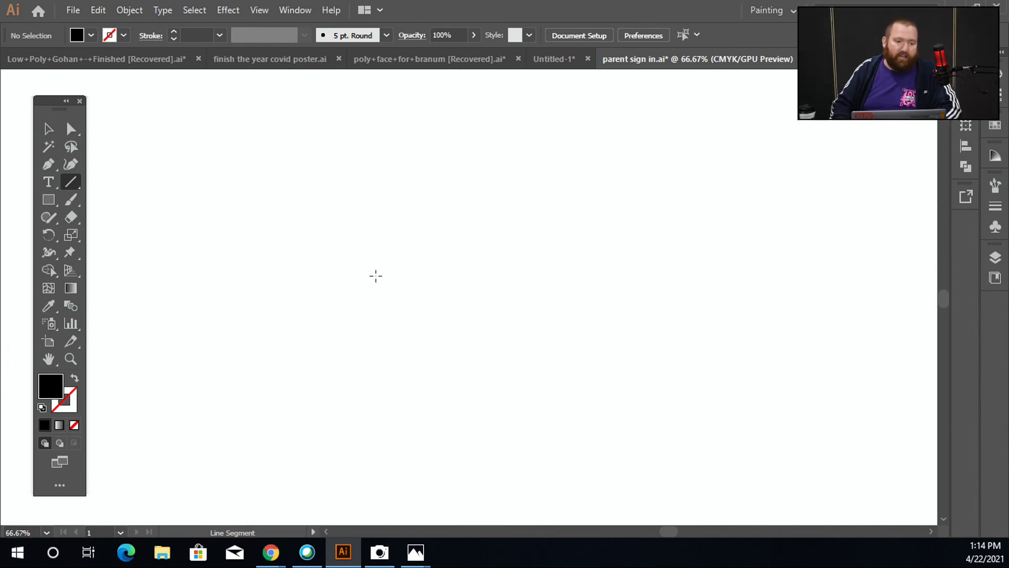
Step: Create a line segment with an exact length of 10 in and an angle of 180°
click(397, 239)
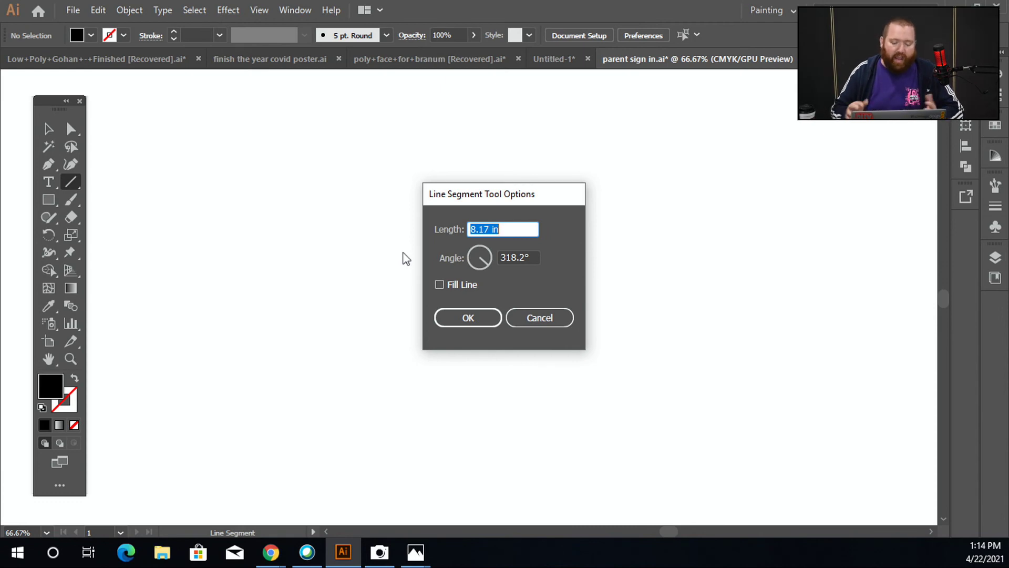
key(Tab)
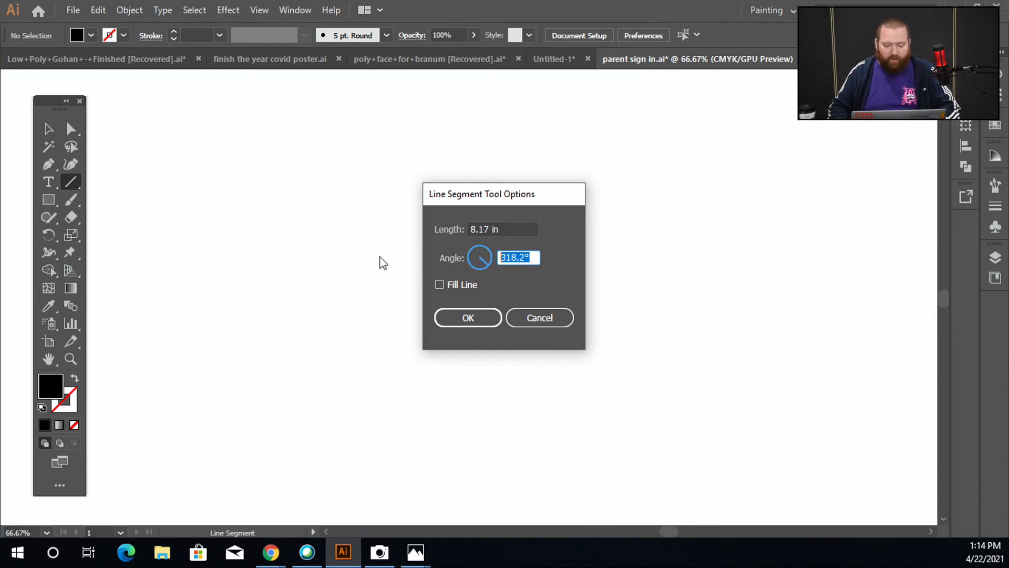
text(180)
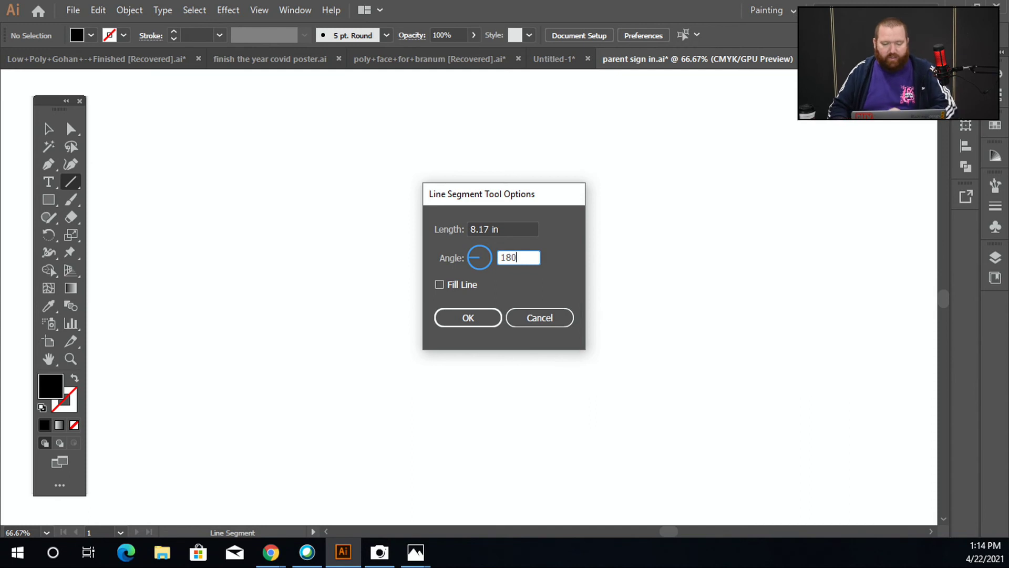
key(shift+Tab)
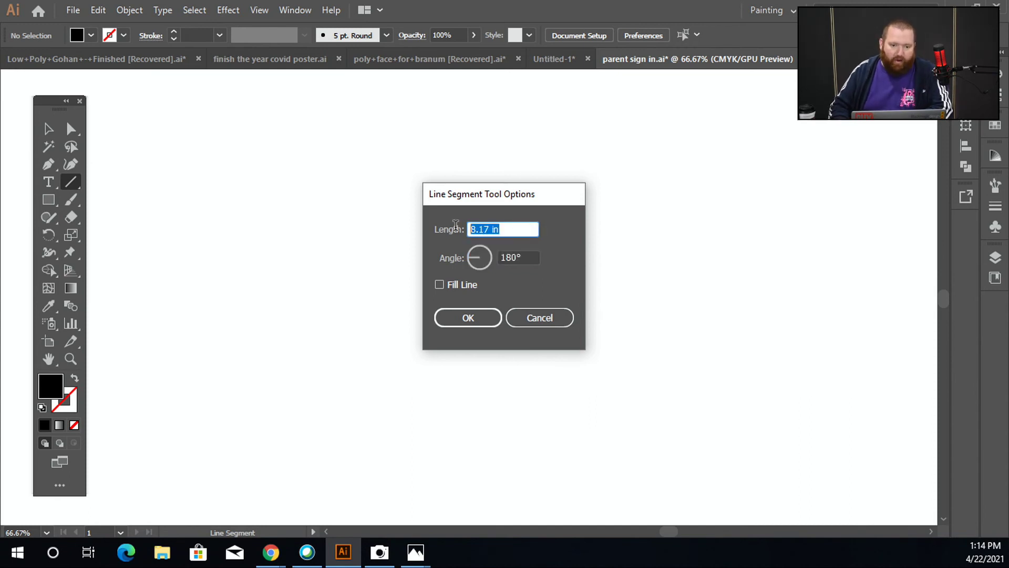
text(10)
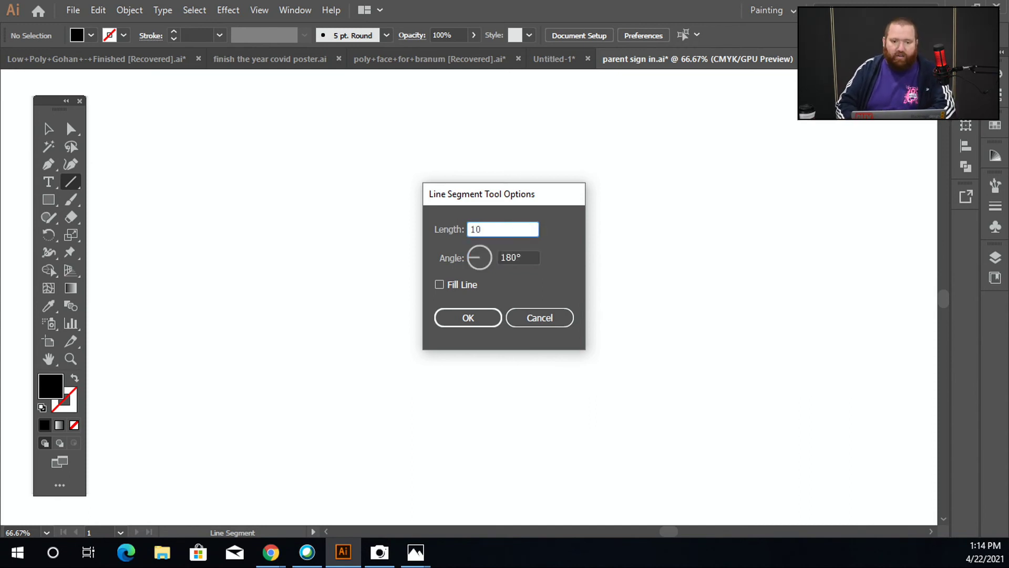
key(Return)
Step: Give the new horizontal line a black stroke
click(104, 39)
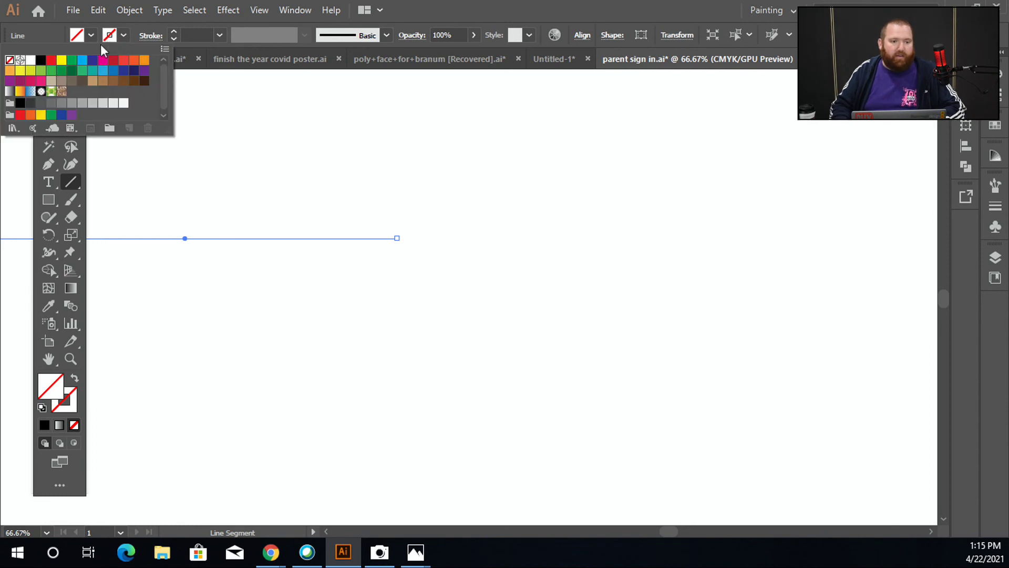
click(41, 70)
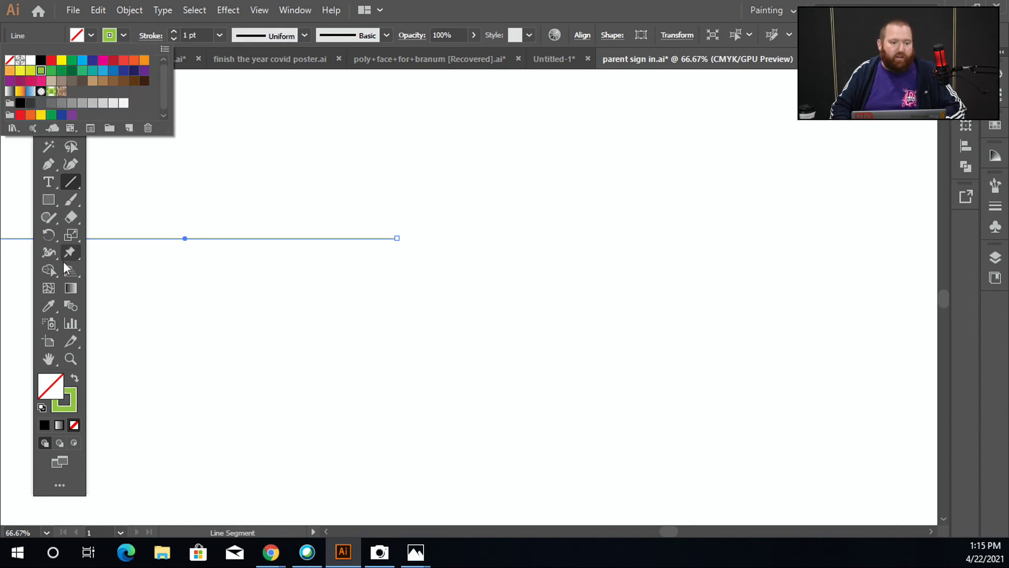
click(41, 60)
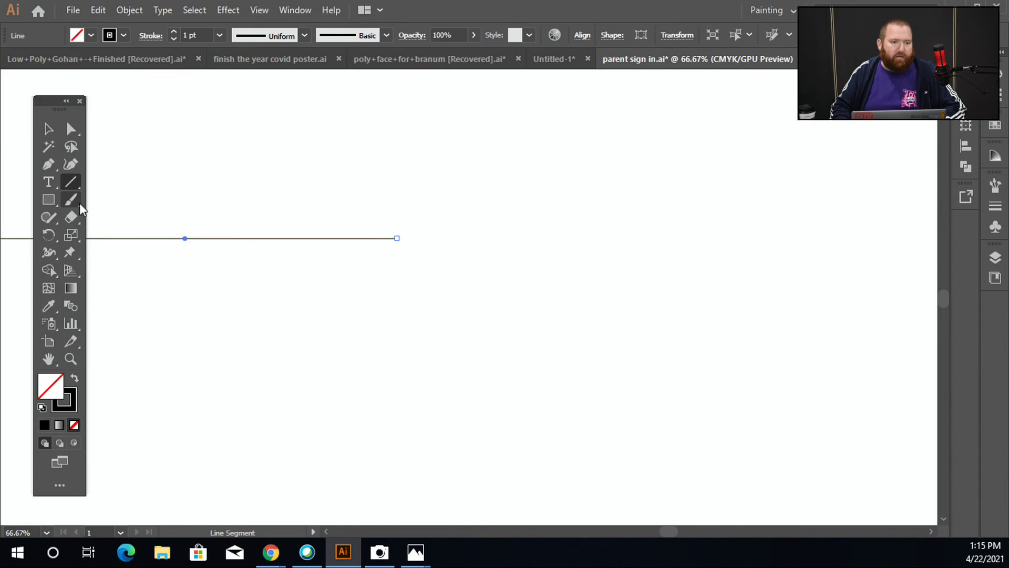
Step: Move the horizontal line into the open area of the canvas and deselect it
click(48, 130)
drag(193, 234, 571, 268)
drag(701, 399, 636, 404)
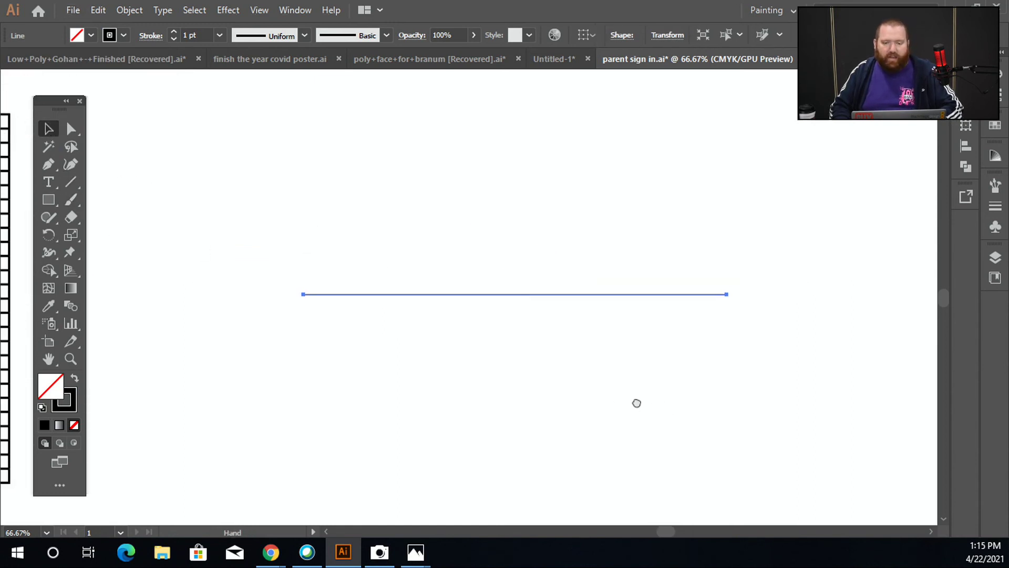
click(636, 431)
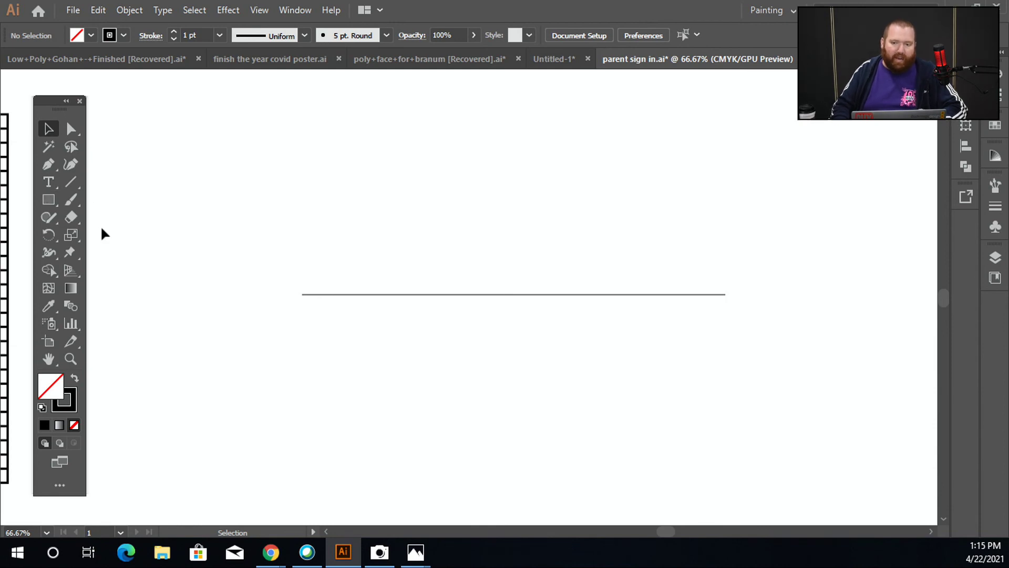
Step: Place a single Pen tool anchor point above the line, then end the path and deselect it
click(48, 165)
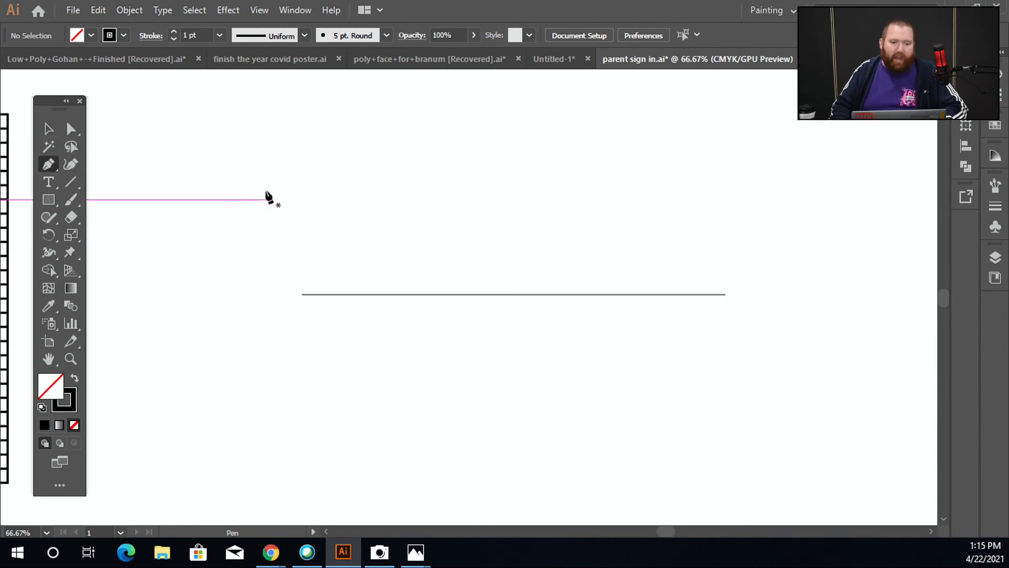
click(259, 186)
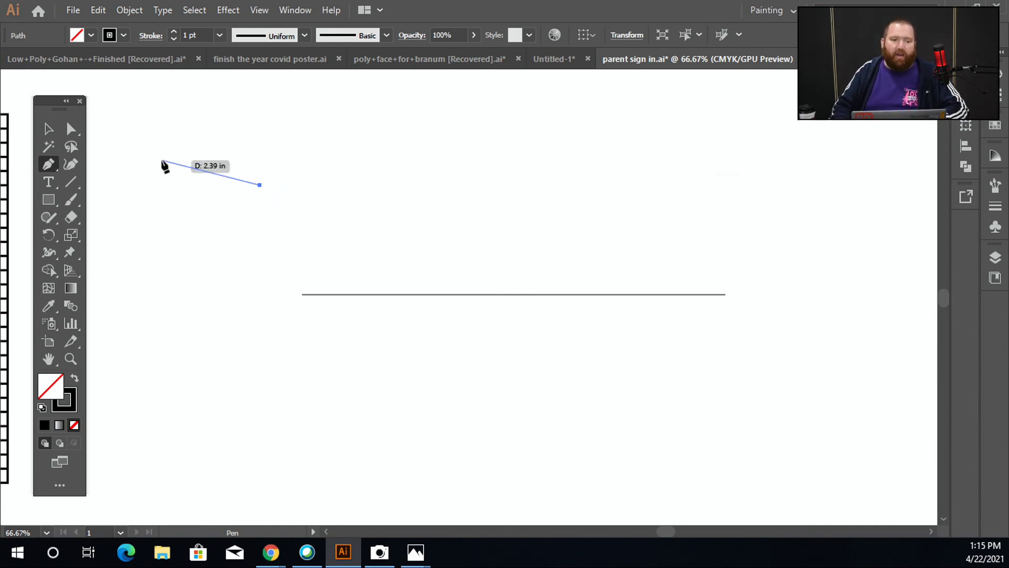
click(50, 129)
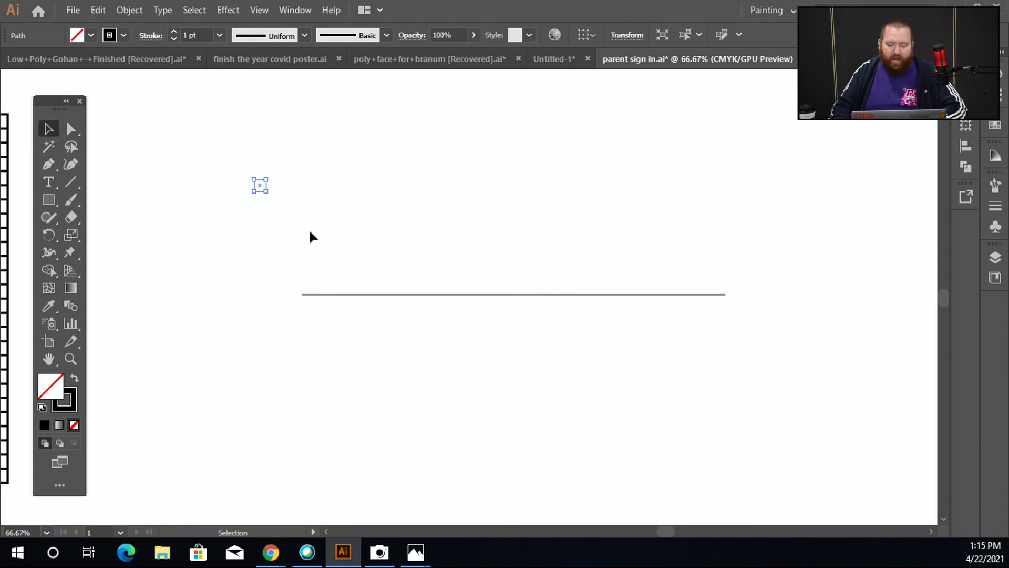
click(301, 256)
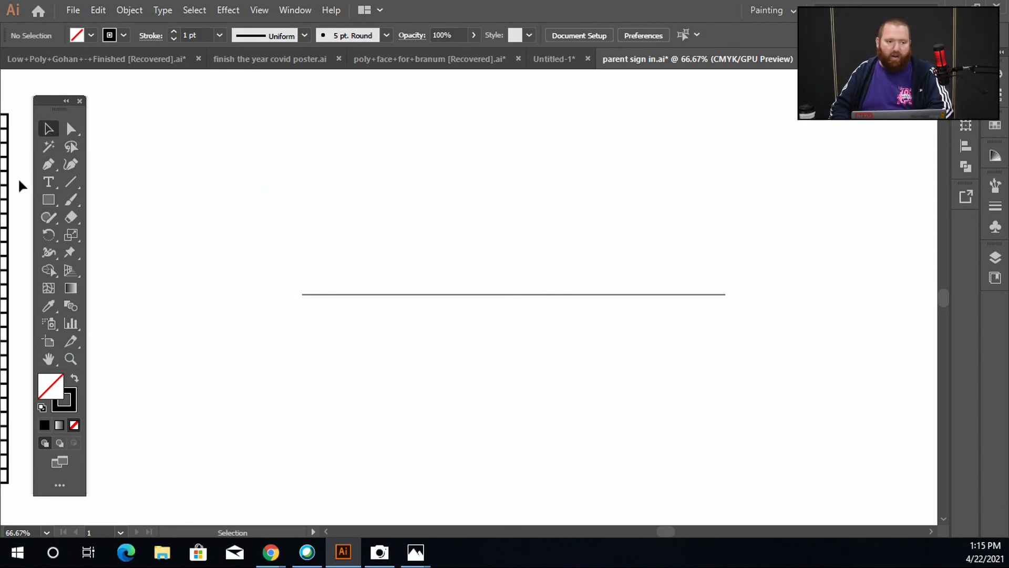
Step: Draw an open zigzag path with four anchor points above the line using the Pen tool
click(46, 163)
click(166, 179)
click(347, 270)
click(573, 177)
click(855, 270)
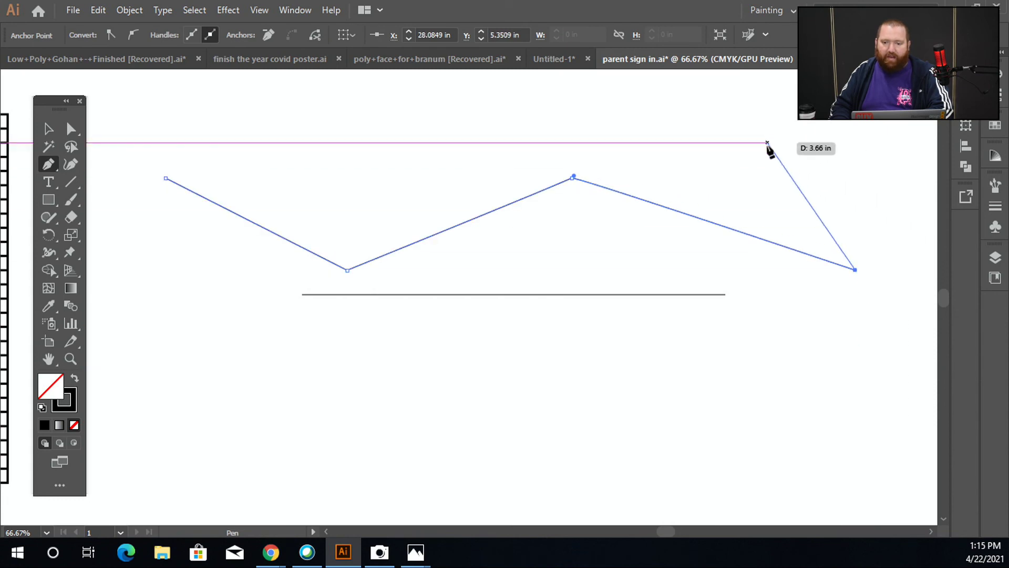
Step: Undo the zigzag path and return to the Selection tool
key(ctrl+z)
key(ctrl+z)
key(ctrl+z)
key(ctrl+z)
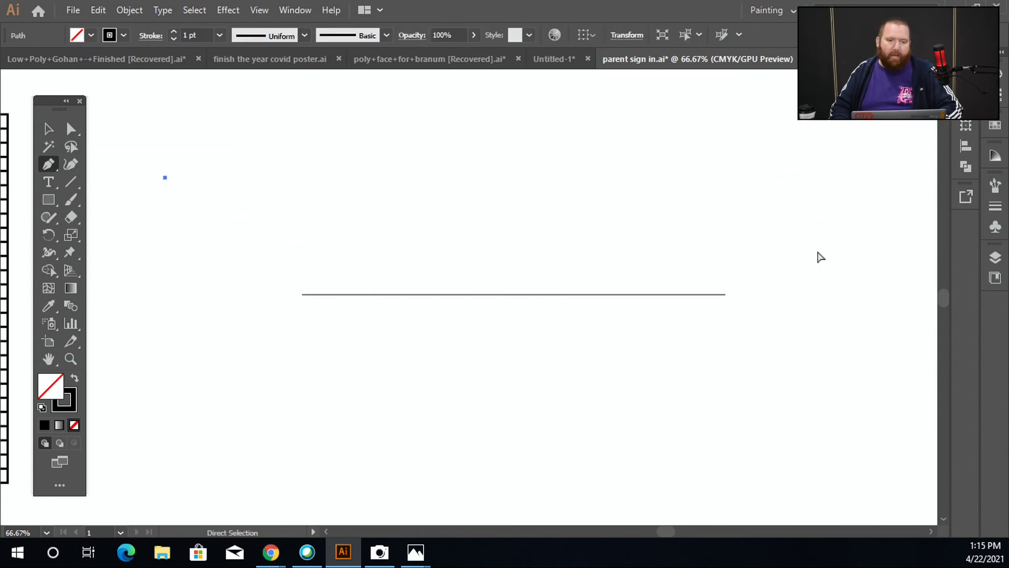
click(48, 130)
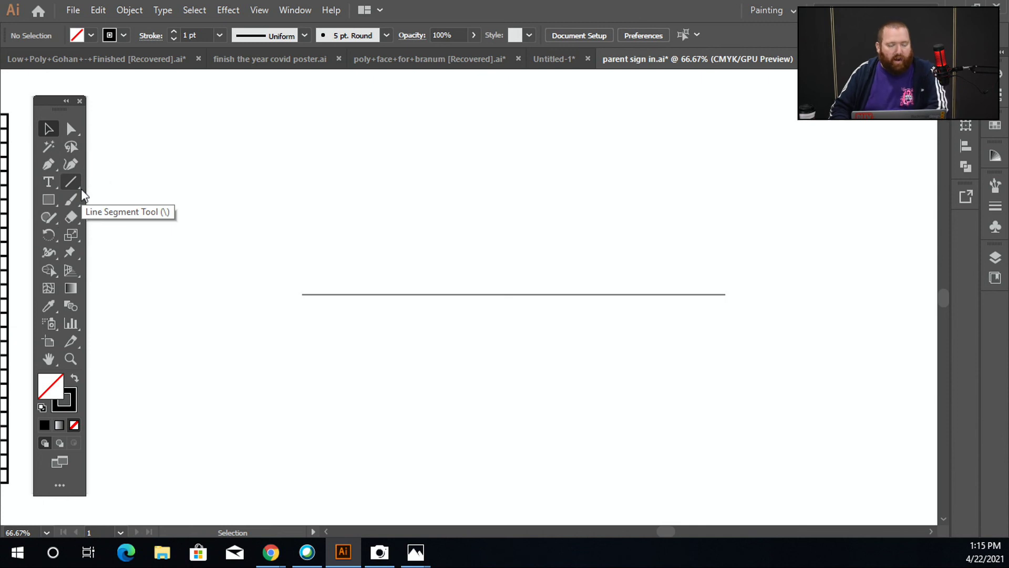
Step: Draw three arcs of different sizes above the horizontal line with the Arc tool, constraining the second to equal width and height
click(72, 170)
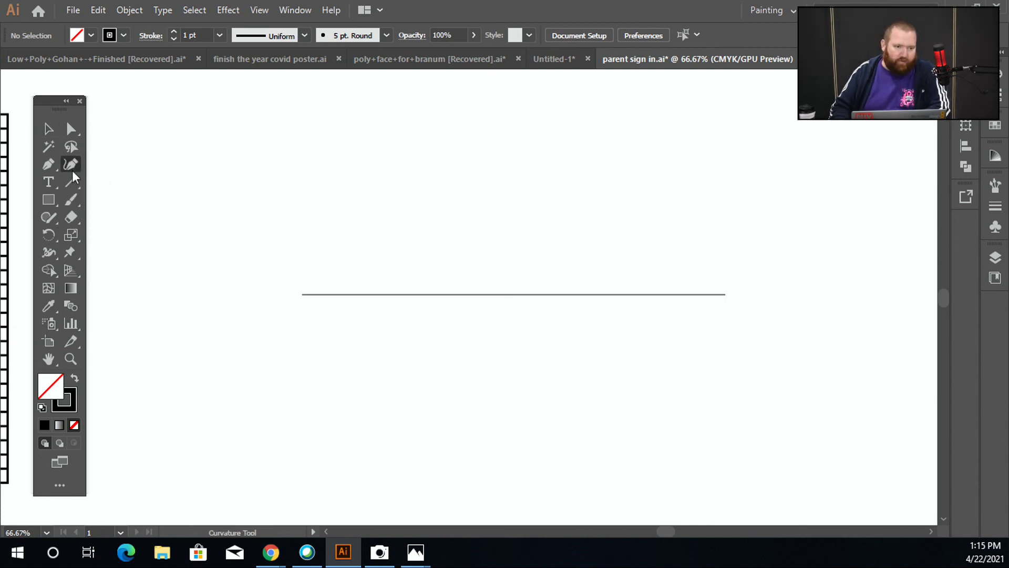
click(71, 182)
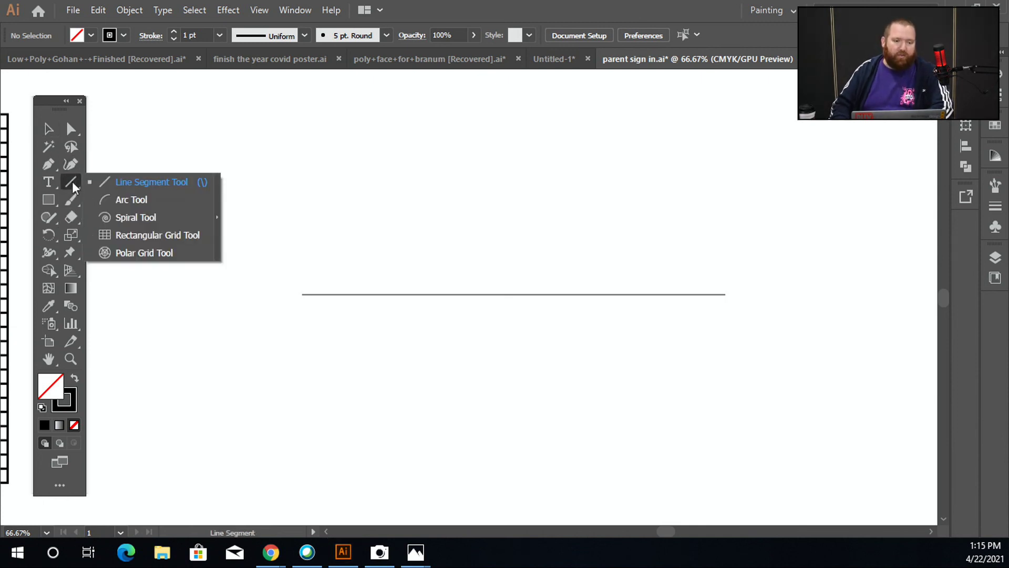
click(134, 200)
drag(235, 185, 606, 186)
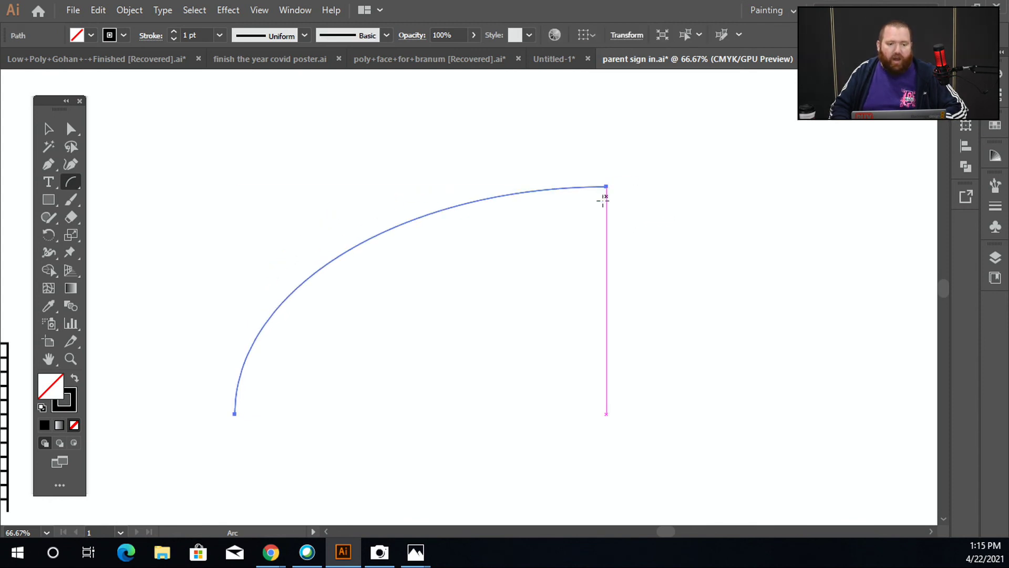
mouse_move(449, 422)
mouse_down()
mouse_move(543, 322)
mouse_move(633, 198)
mouse_move(666, 145)
mouse_move(657, 133)
mouse_move(597, 234)
mouse_move(645, 140)
mouse_move(614, 216)
mouse_move(671, 389)
mouse_move(705, 400)
mouse_move(687, 399)
mouse_move(585, 484)
mouse_move(633, 359)
mouse_move(699, 339)
mouse_up()
key(shift)
drag(193, 160, 314, 106)
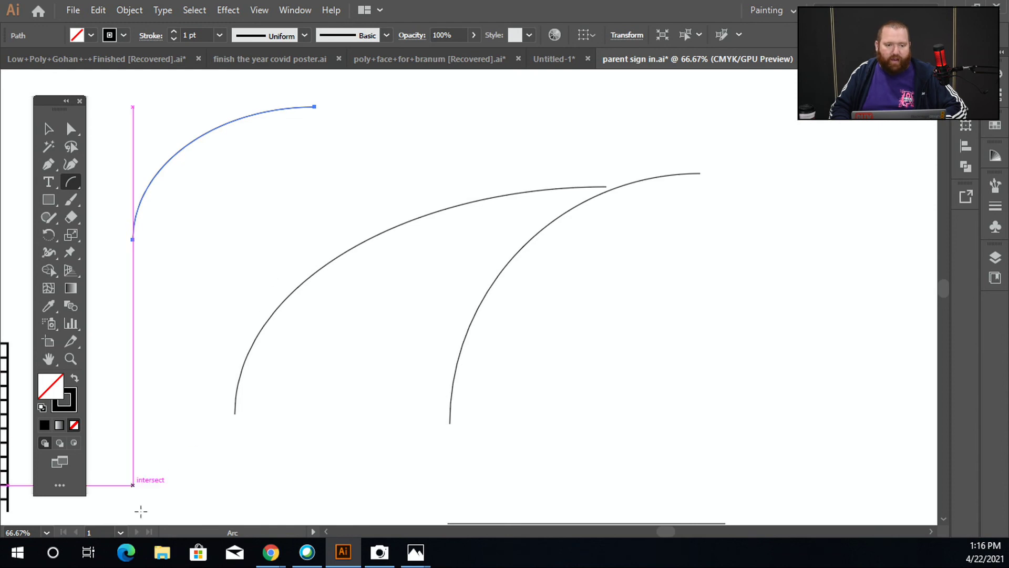
Step: Draw a small circle above the horizontal line and to the right of the arcs with the Ellipse tool, then deselect it
drag(473, 354, 385, 284)
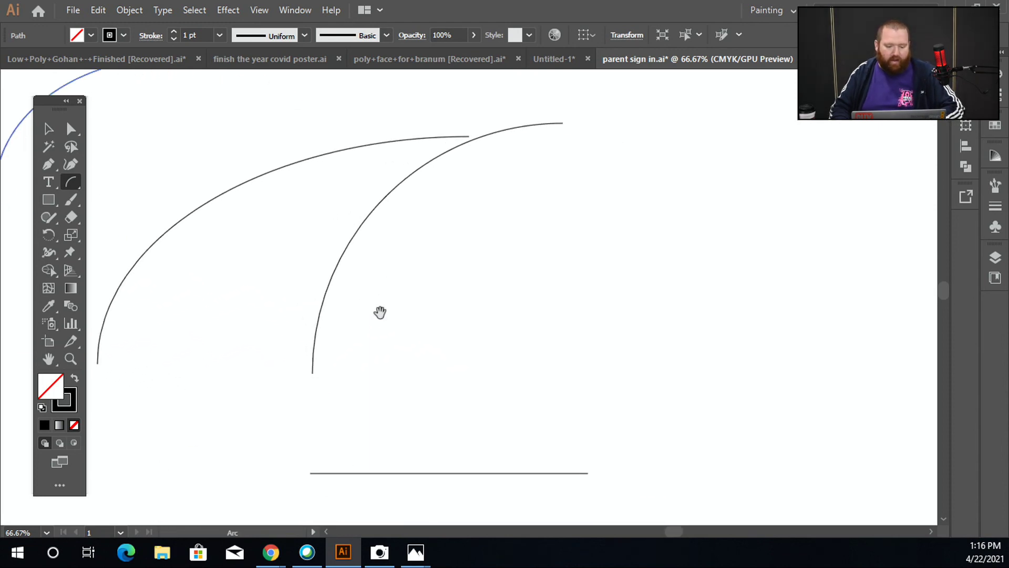
drag(52, 201, 118, 234)
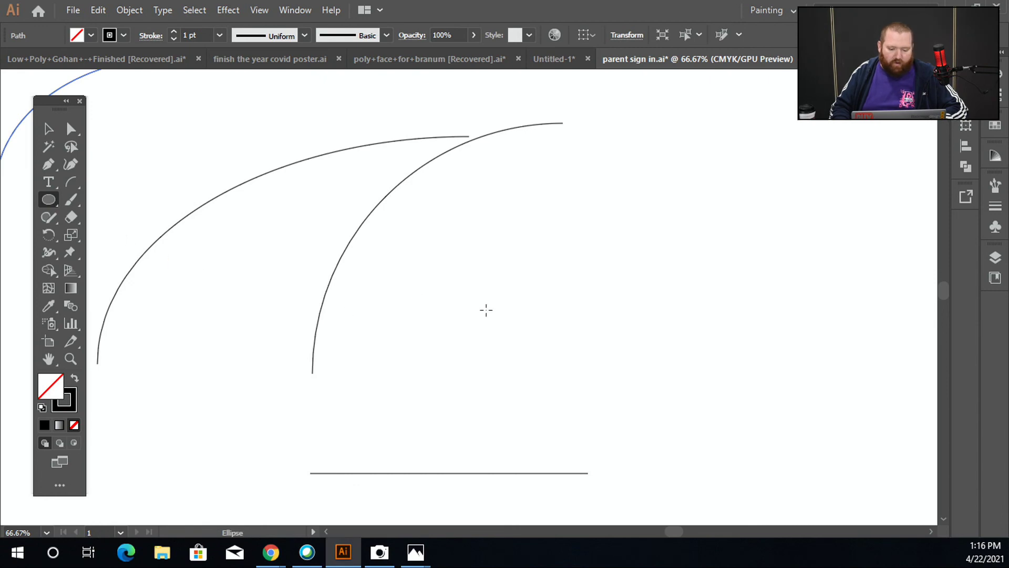
drag(480, 283, 498, 301)
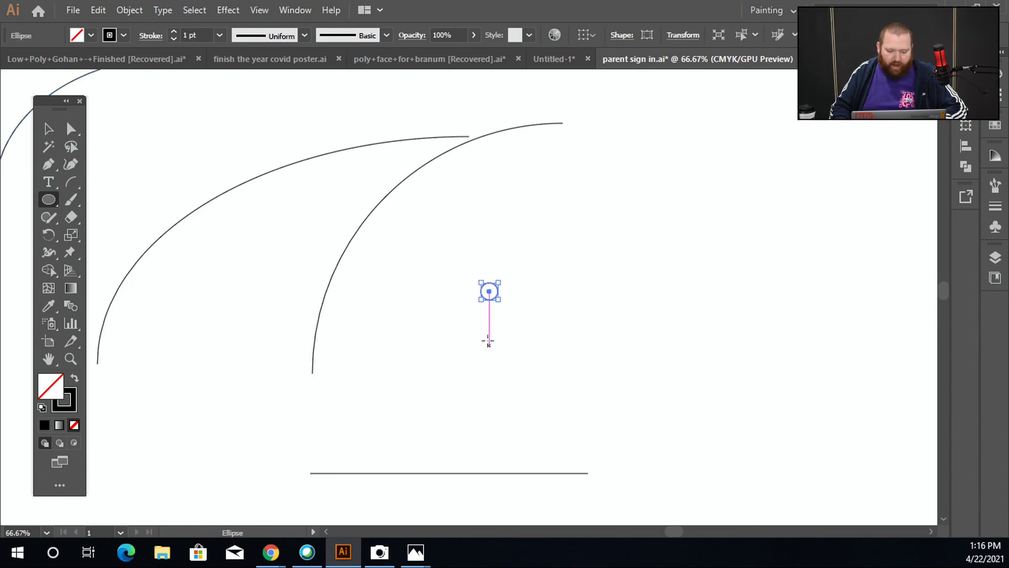
key(ctrl+shift+a)
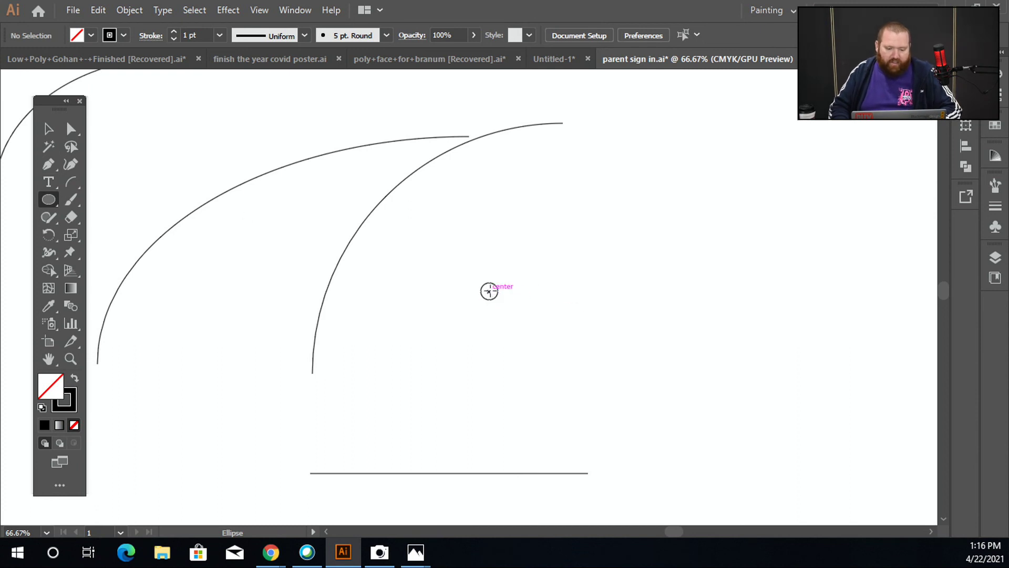
Step: Try larger circles starting at the small circle's center, first cornered there, then centered there at about 3.43 in wide, undoing each
drag(489, 290, 762, 501)
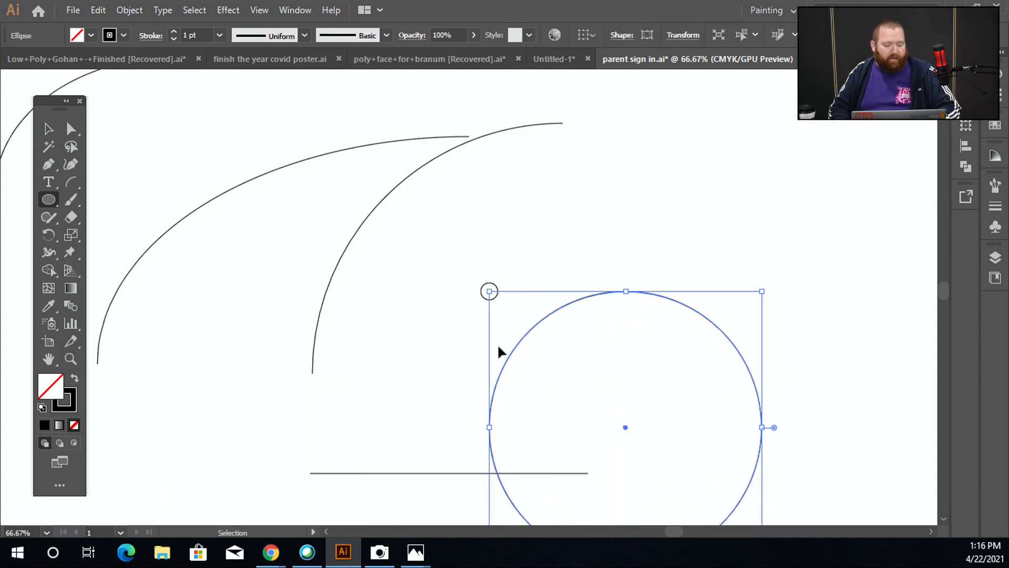
key(ctrl+z)
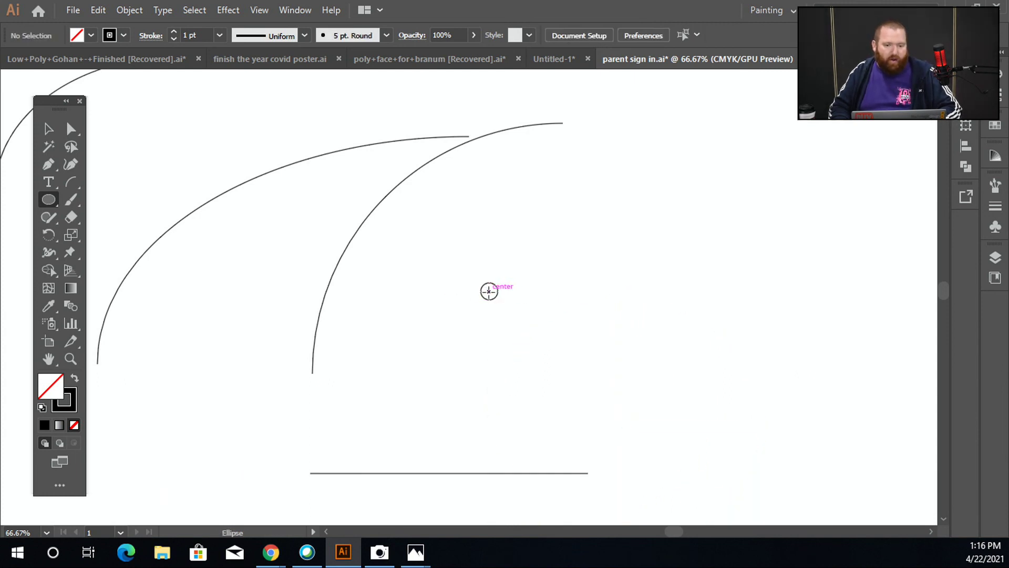
drag(489, 291, 562, 363)
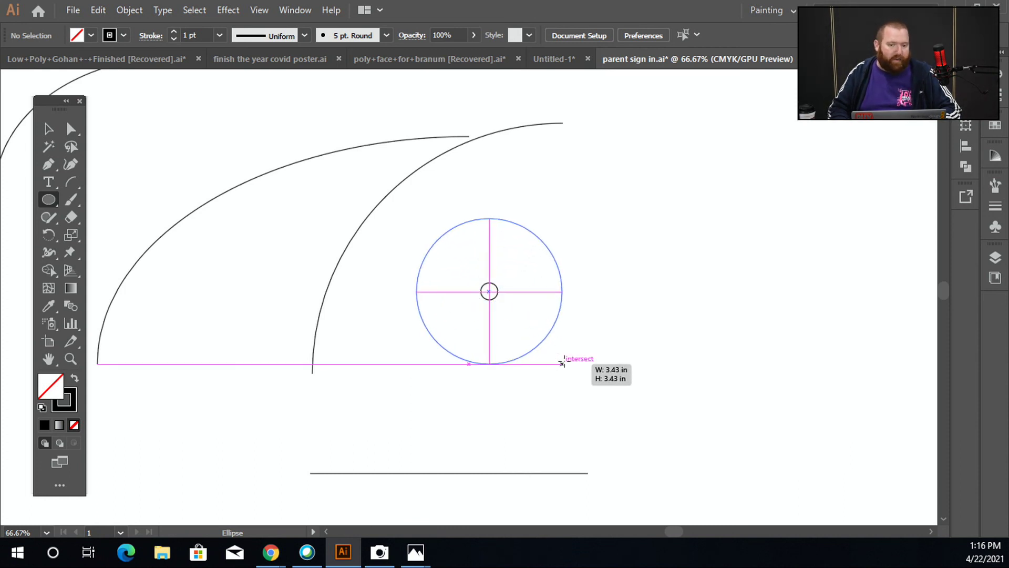
drag(562, 363, 562, 363)
key(ctrl+z)
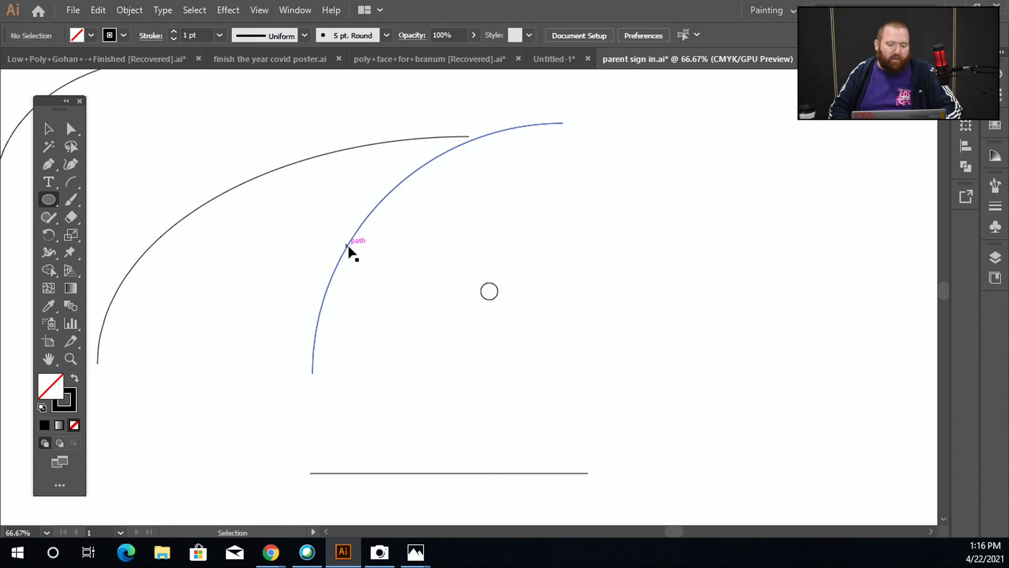
click(48, 129)
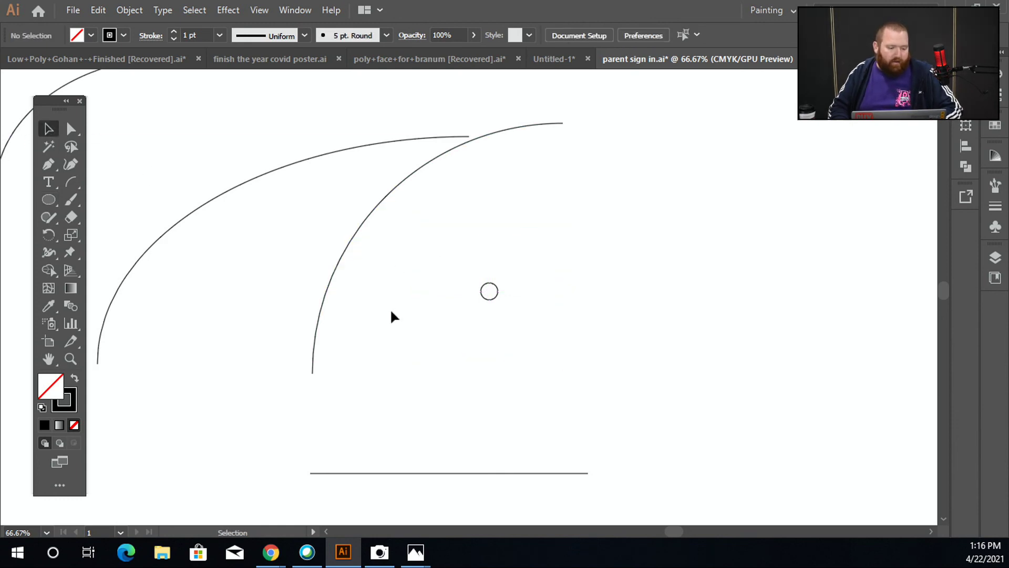
Step: Draw four spirals of different sizes in the empty area right of the arcs with the Spiral tool, then deselect
drag(72, 188, 121, 219)
drag(706, 188, 786, 196)
drag(825, 264, 679, 290)
drag(633, 185, 746, 194)
drag(671, 382, 543, 227)
drag(479, 274, 628, 300)
drag(587, 222, 710, 129)
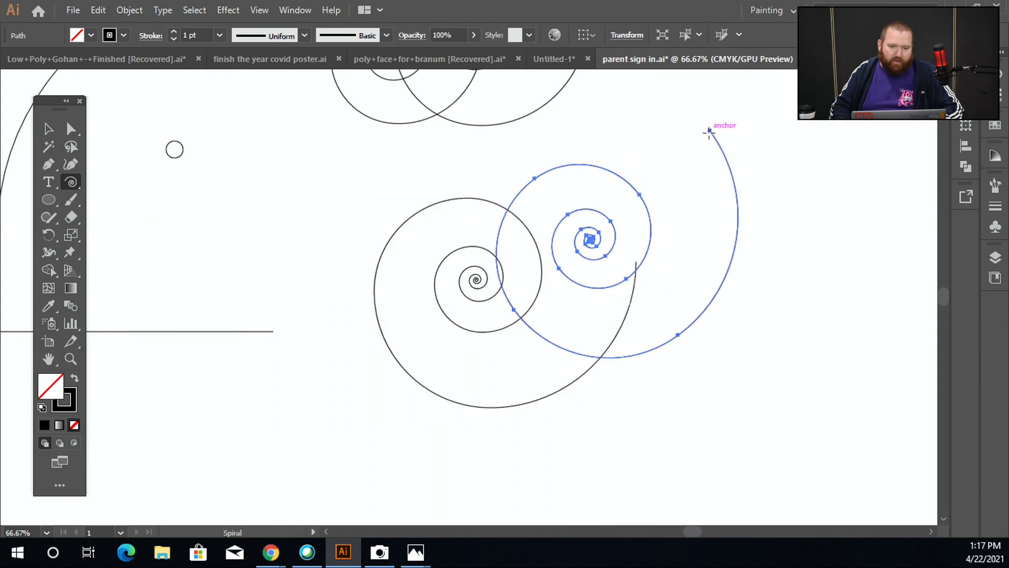
click(48, 128)
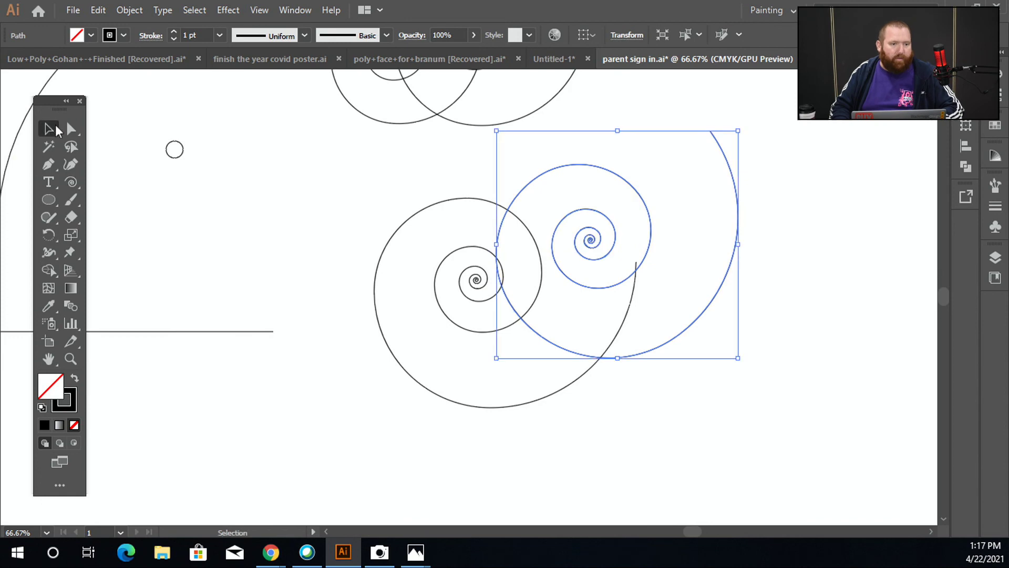
click(169, 210)
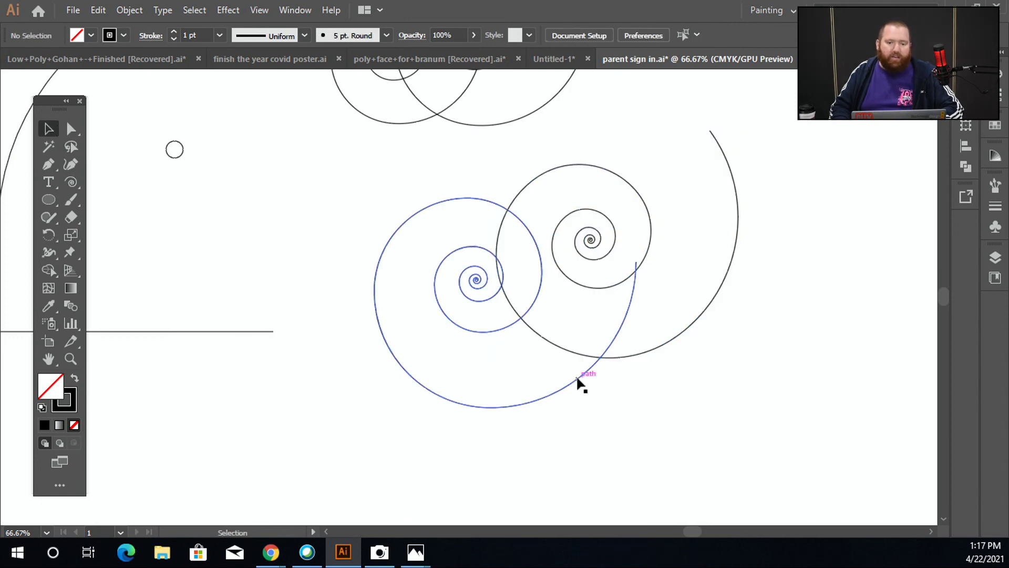
Step: Move the lower-left spiral away from its neighbour and distort its inner coil by shifting one anchor point and one direction handle
drag(580, 383, 528, 426)
scroll(396, 338, up, 1)
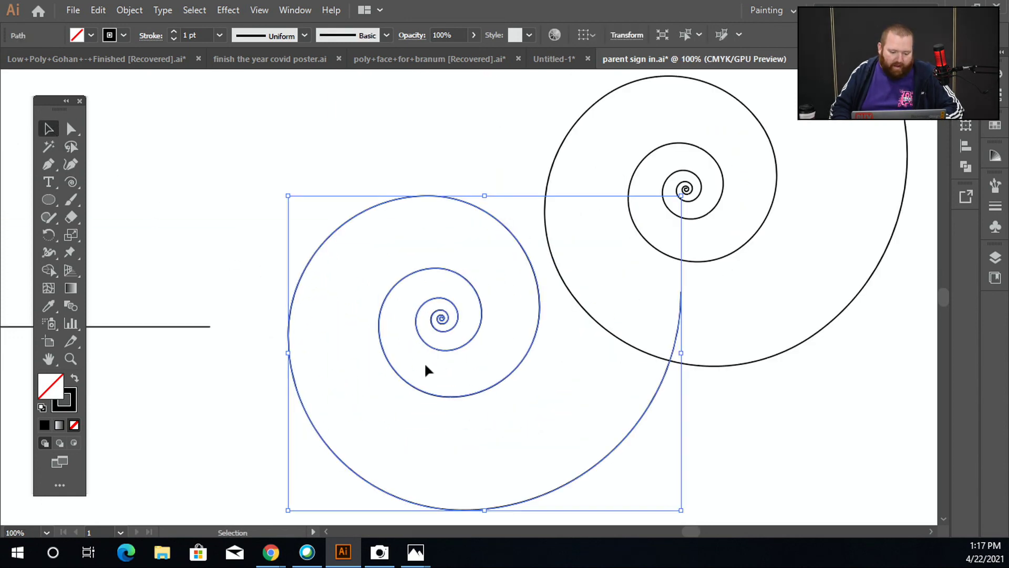
click(71, 128)
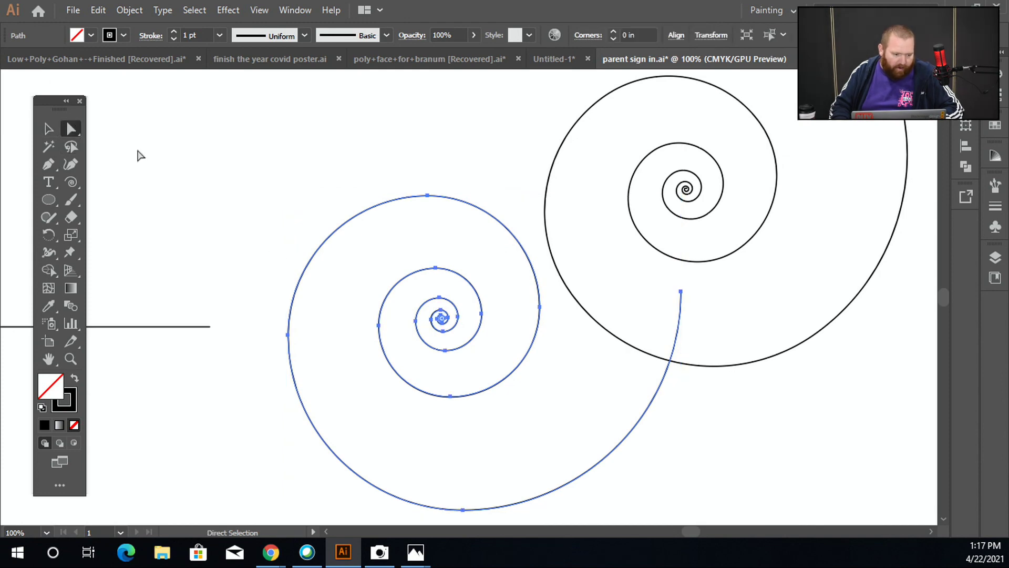
scroll(451, 363, up, 1)
drag(439, 354, 441, 437)
click(444, 395)
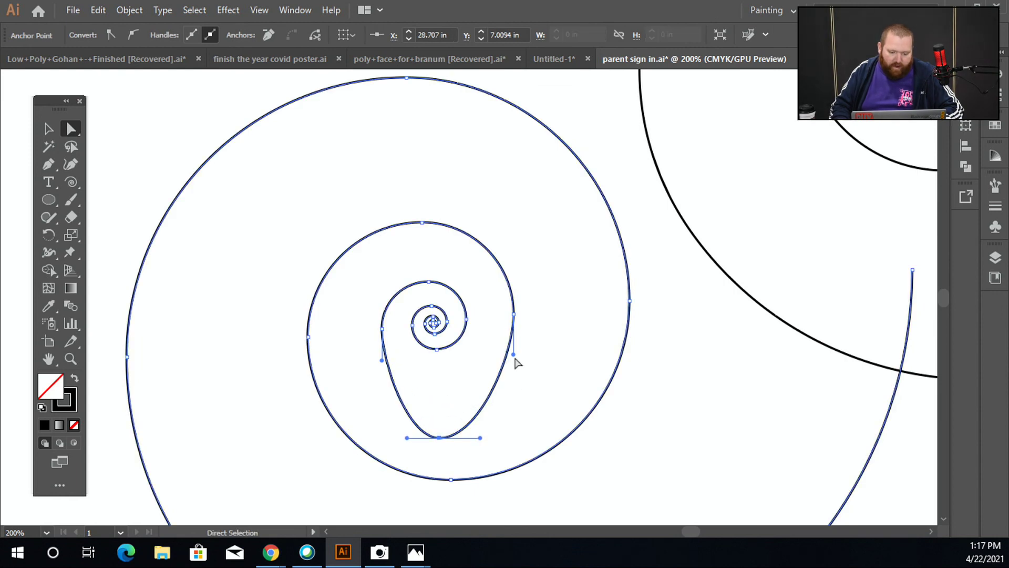
drag(513, 355, 598, 332)
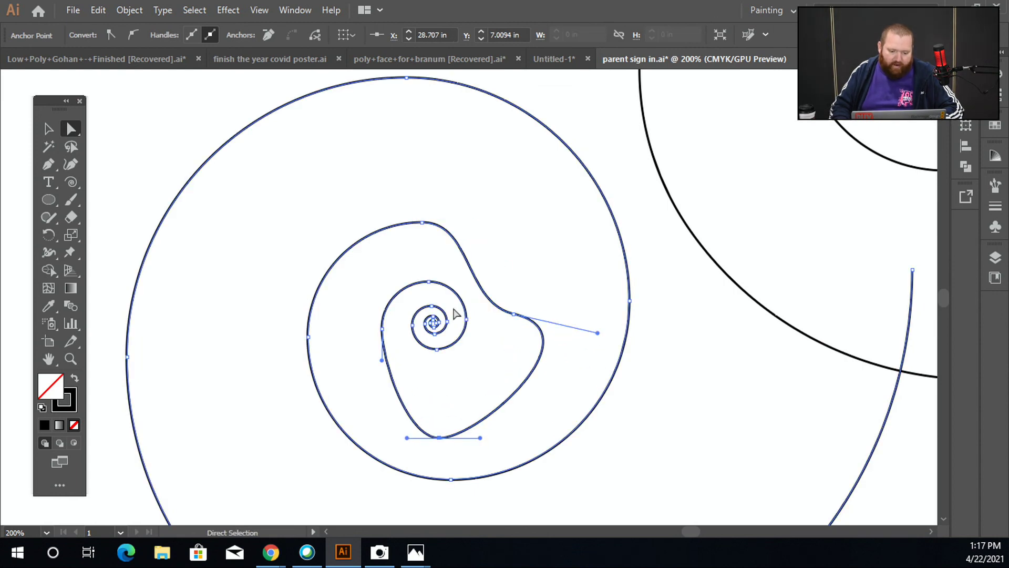
alt+scroll(463, 347, down, 2)
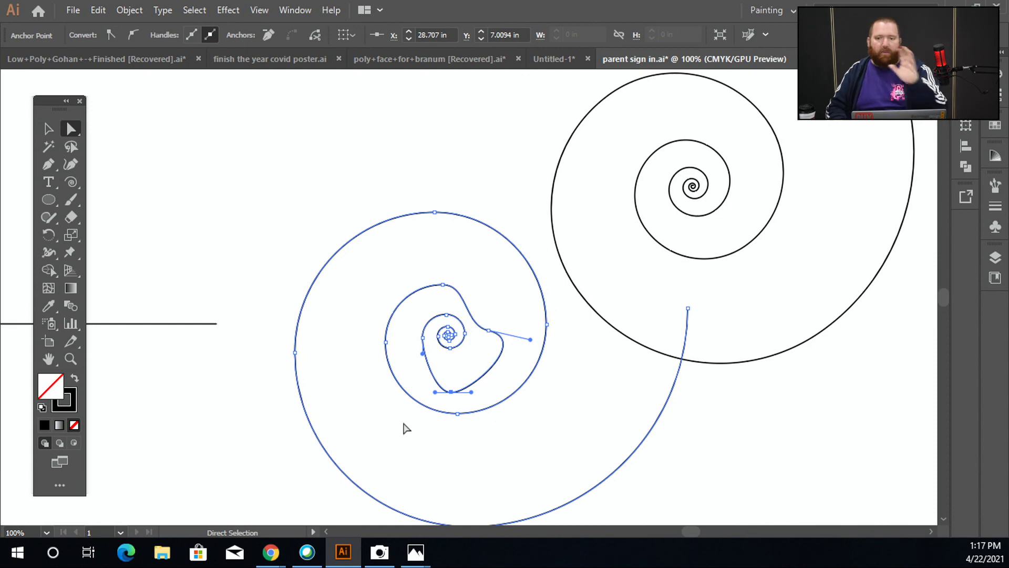
click(49, 133)
click(166, 170)
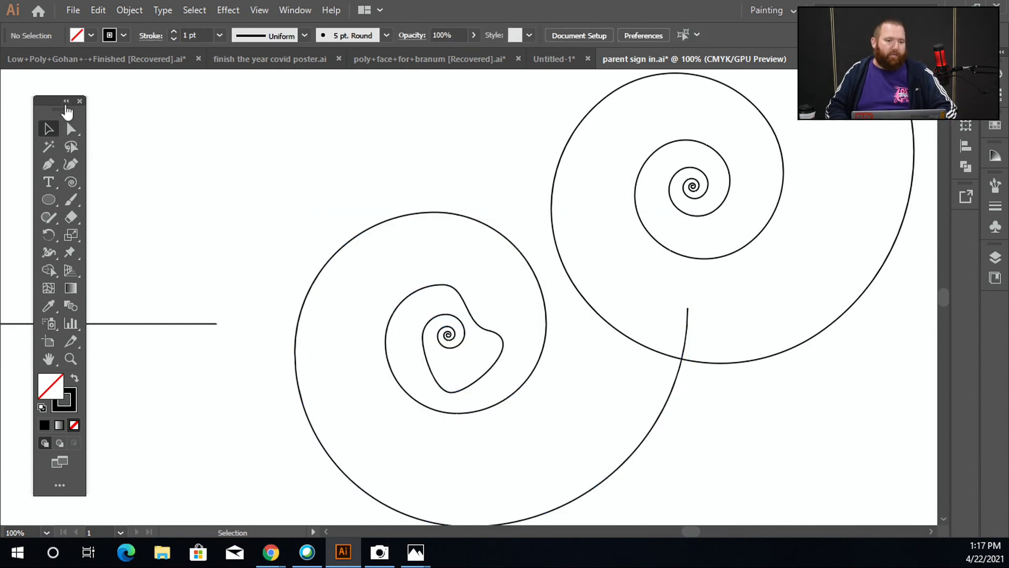
click(213, 323)
scroll(221, 315, down, 5)
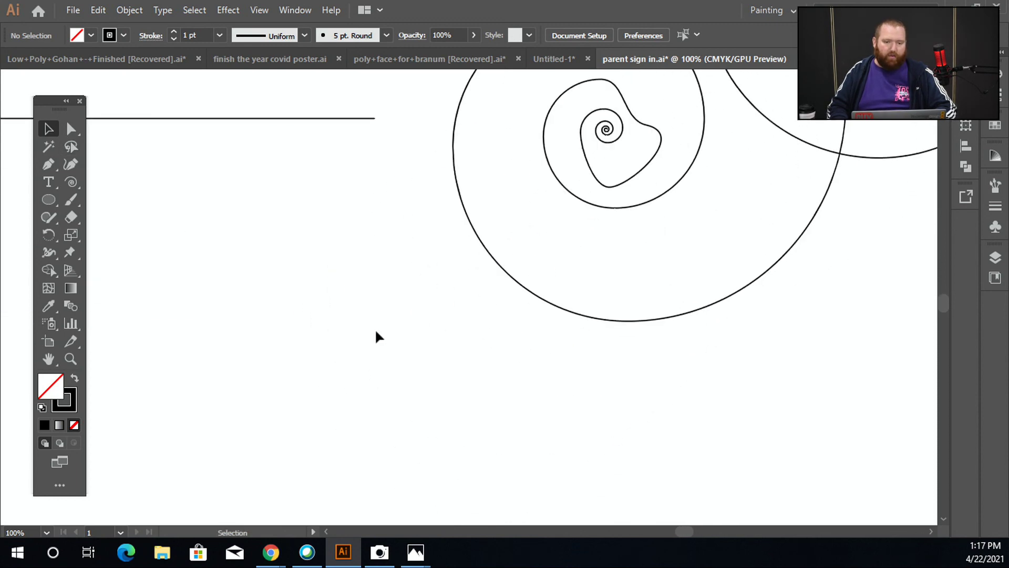
scroll(377, 336, up, 2)
scroll(400, 326, down, 10)
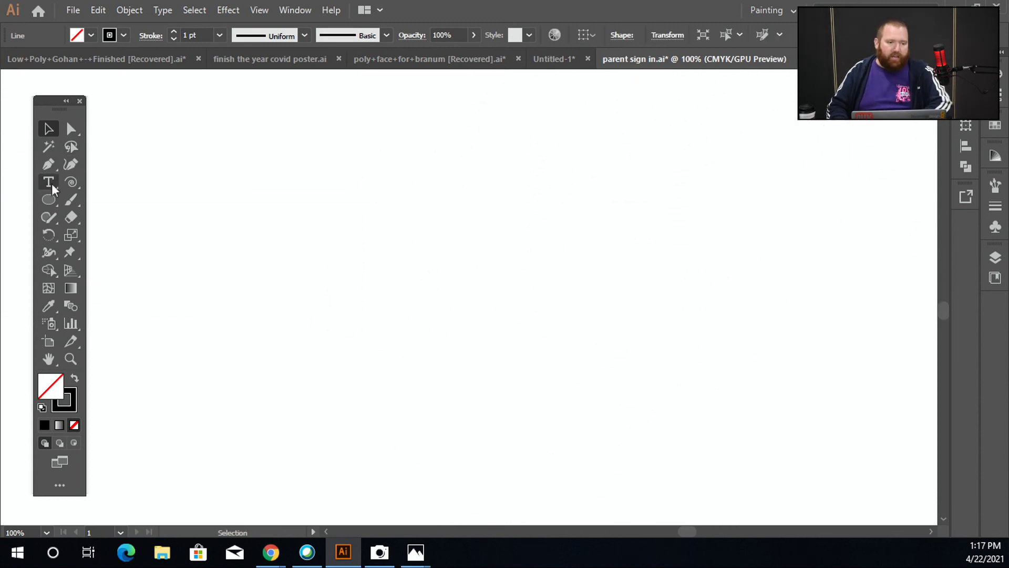
click(70, 186)
click(67, 187)
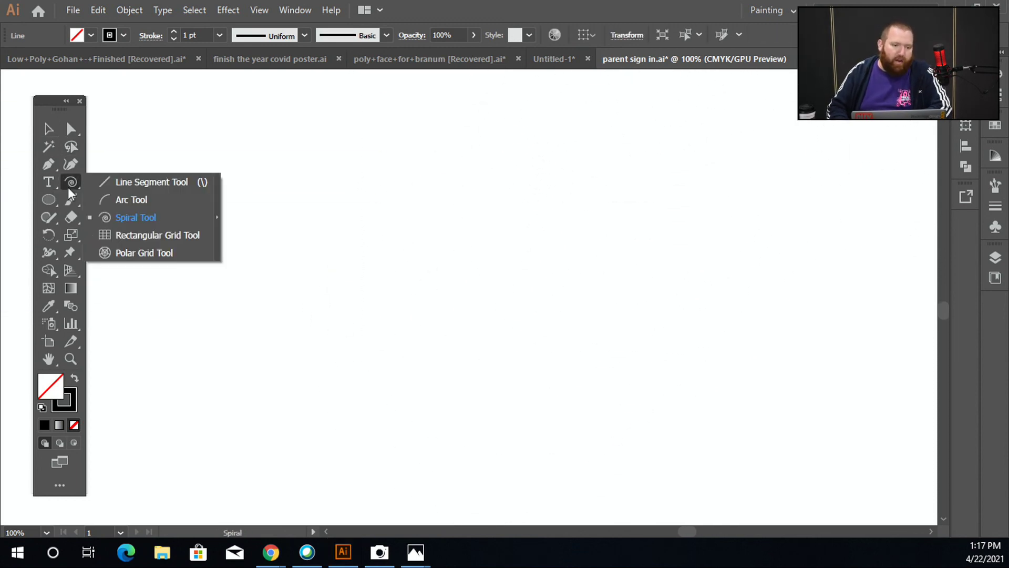
click(203, 235)
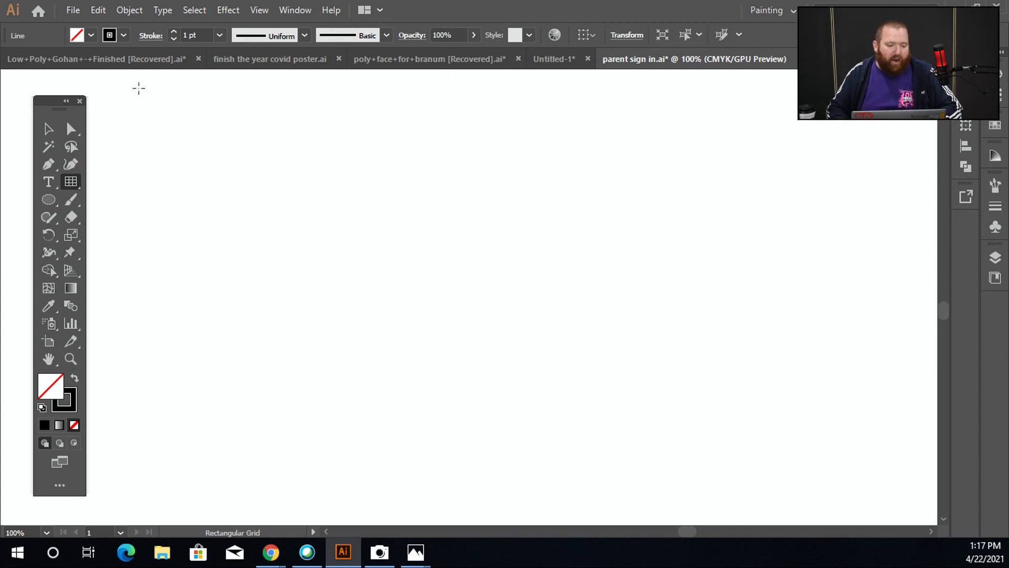
Step: Examine the table grid on the Open House sign-in sheet as an example of a rectangular grid
click(48, 129)
key(ctrl+minus)
drag(200, 300, 427, 279)
key(ctrl+minus)
key(ctrl+minus)
key(ctrl+minus)
scroll(412, 291, up, 3)
scroll(376, 266, left, 4)
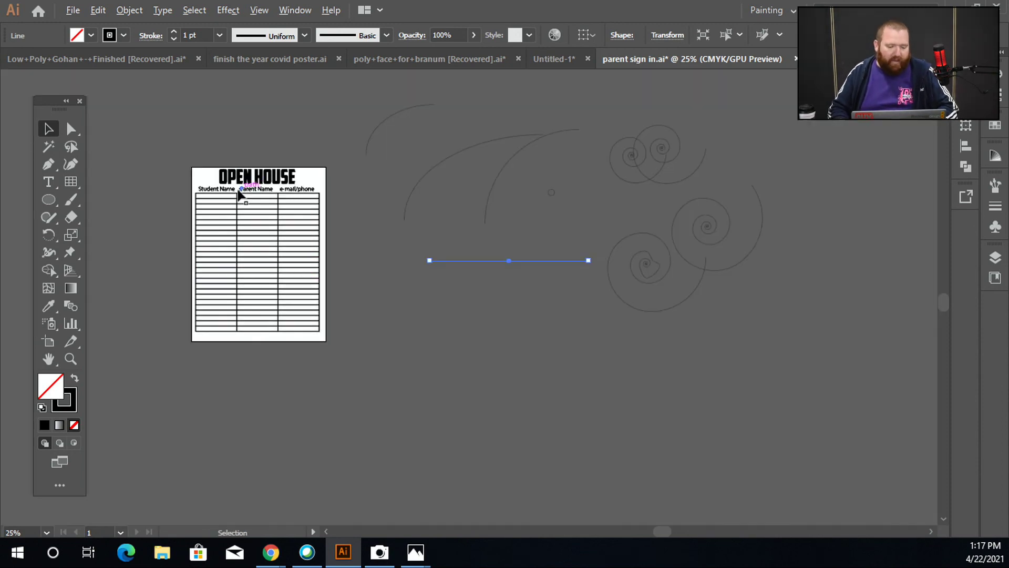
scroll(240, 193, up, 1)
scroll(240, 193, up, 1)
scroll(294, 252, left, 3)
scroll(315, 273, up, 1)
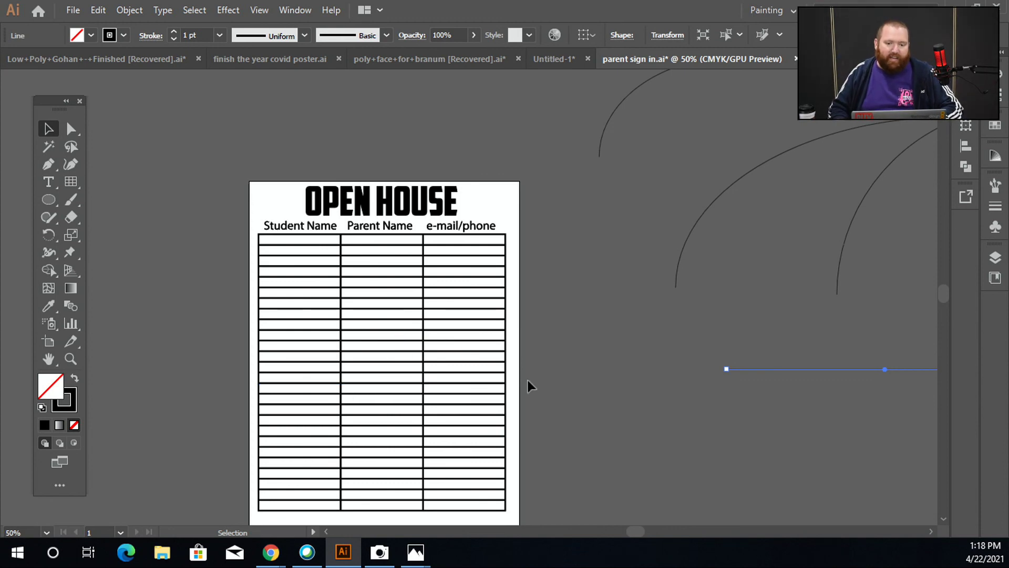
click(575, 389)
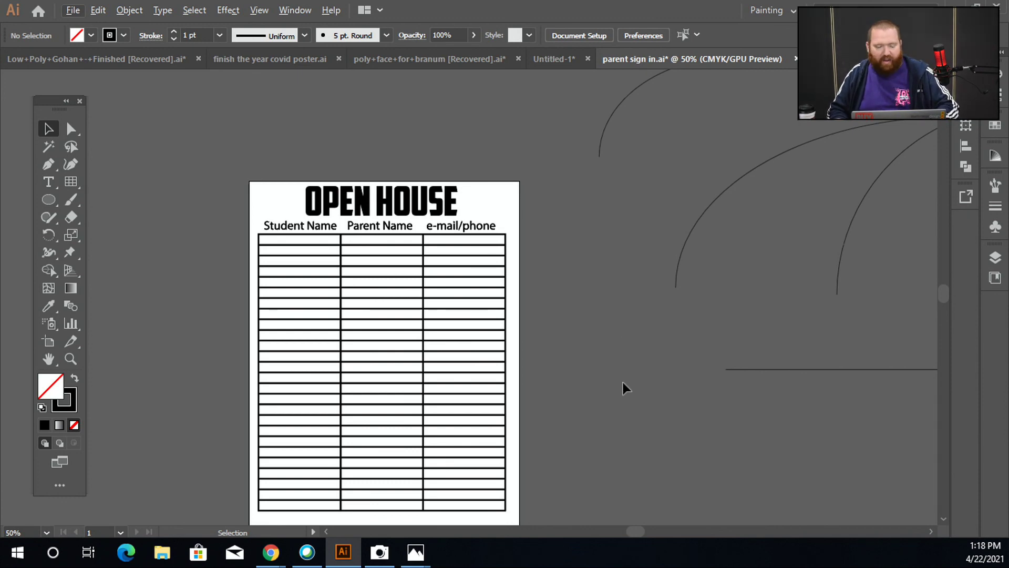
Step: Draw a rectangular grid of 4 columns and 26 rows in an empty canvas area with the Rectangular Grid tool
drag(643, 466, 522, 223)
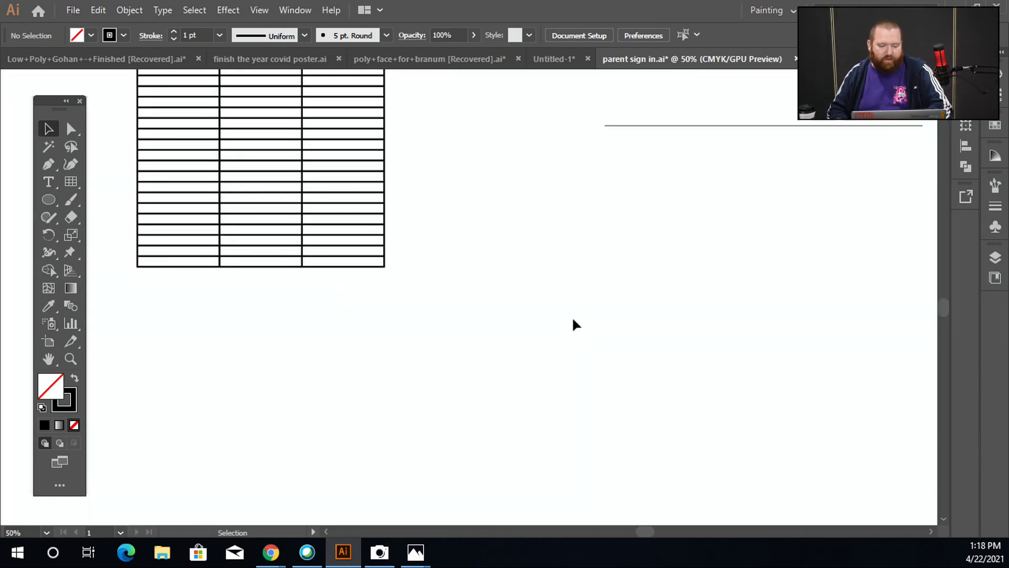
drag(657, 361, 371, 181)
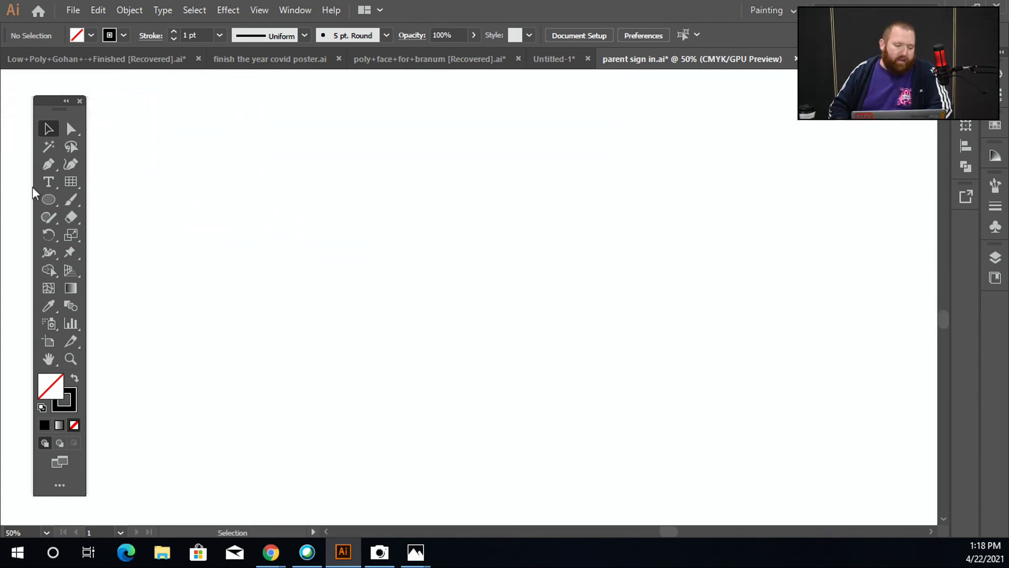
drag(72, 185, 175, 234)
drag(305, 121, 646, 416)
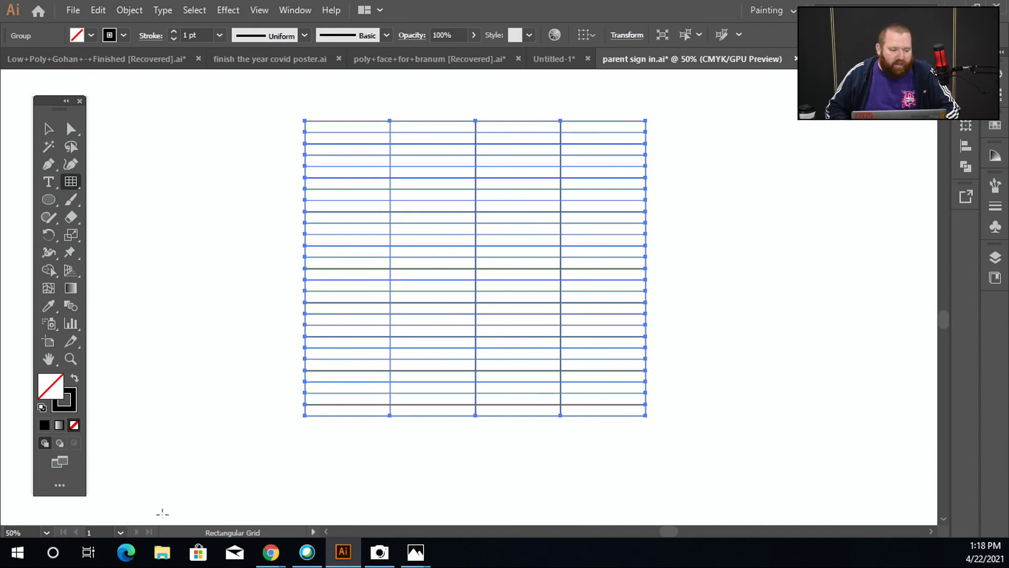
Step: Isolate the grid group and delete its first inner vertical divider
click(48, 129)
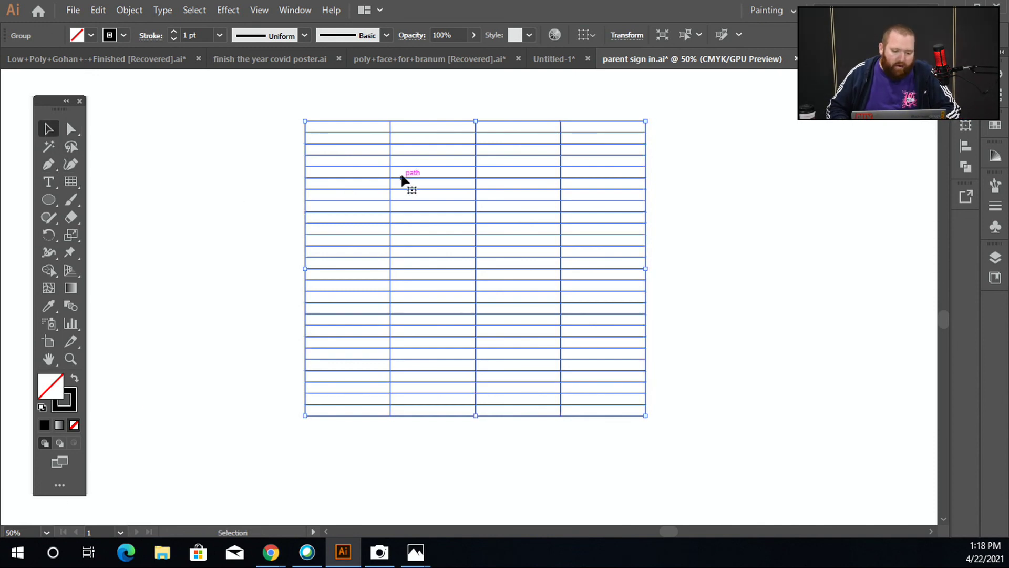
double_click(391, 149)
click(391, 149)
key(Delete)
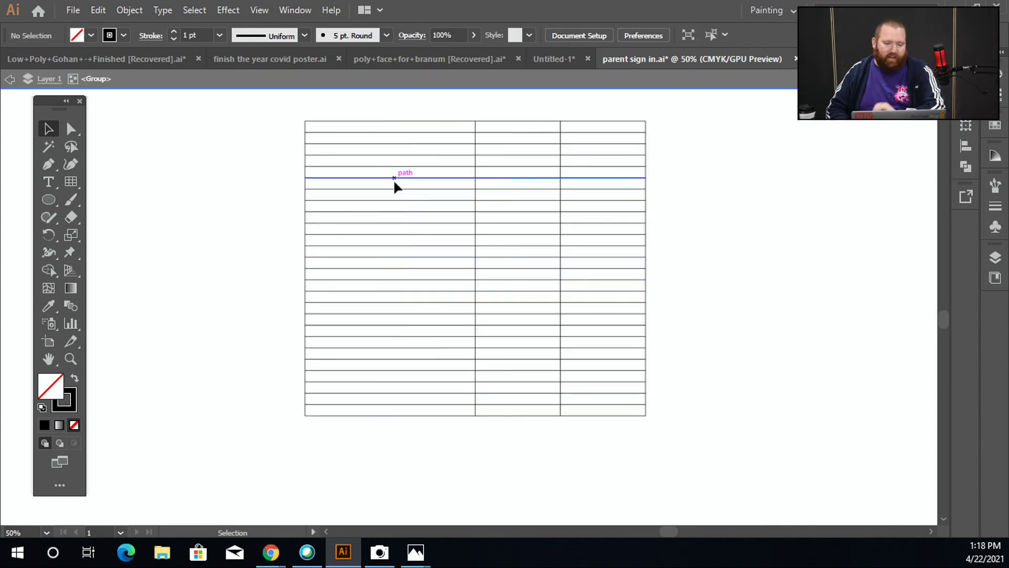
Step: Duplicate the grid's middle vertical divider into the middle of the adjacent column, then exit group isolation
drag(475, 149, 517, 150)
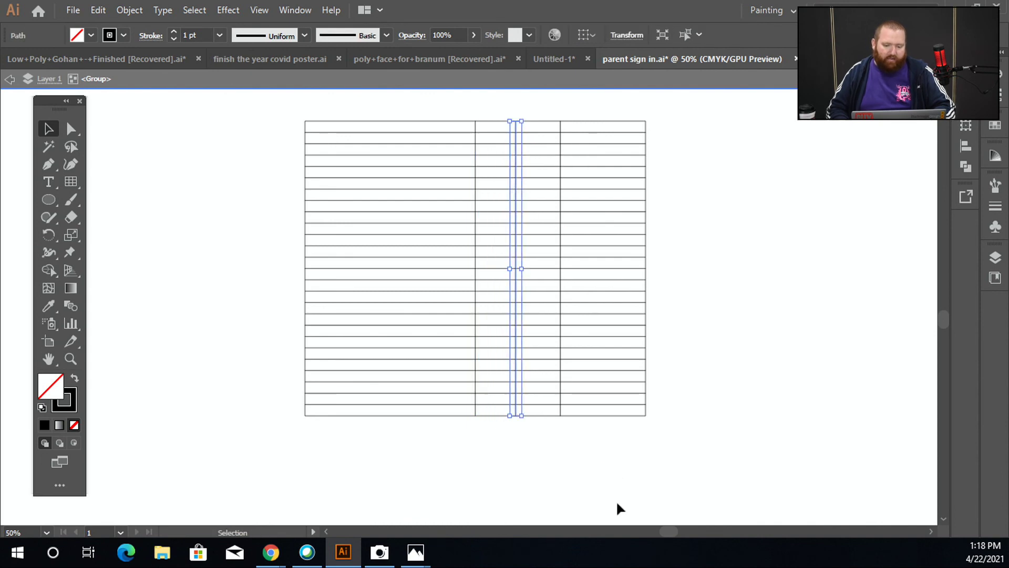
click(712, 258)
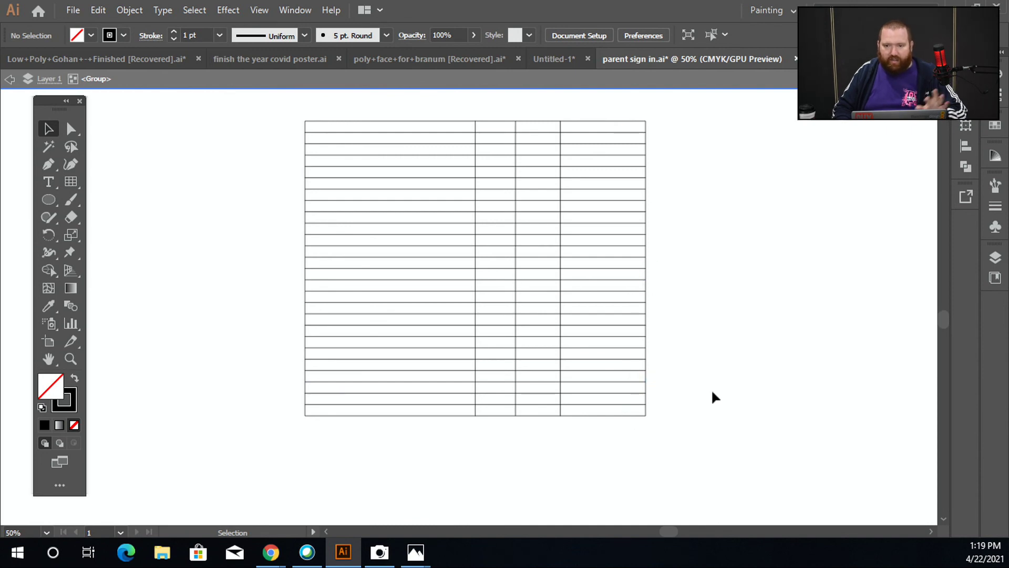
double_click(746, 408)
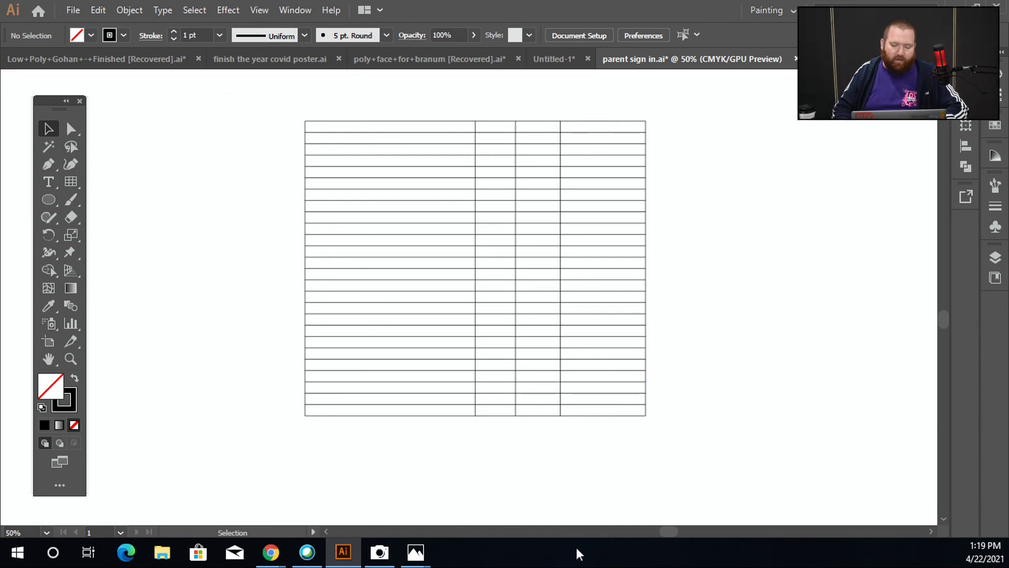
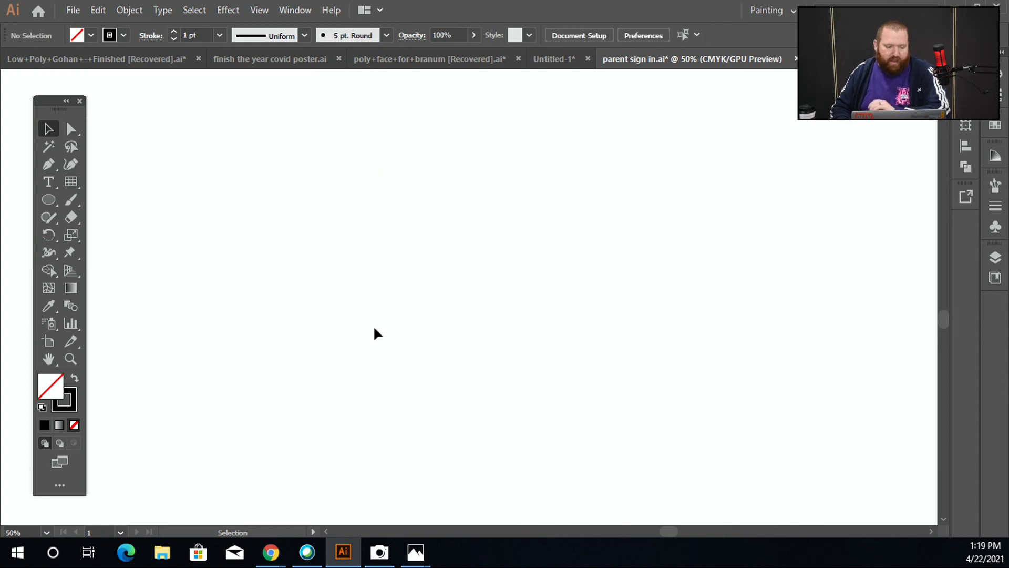
click(74, 181)
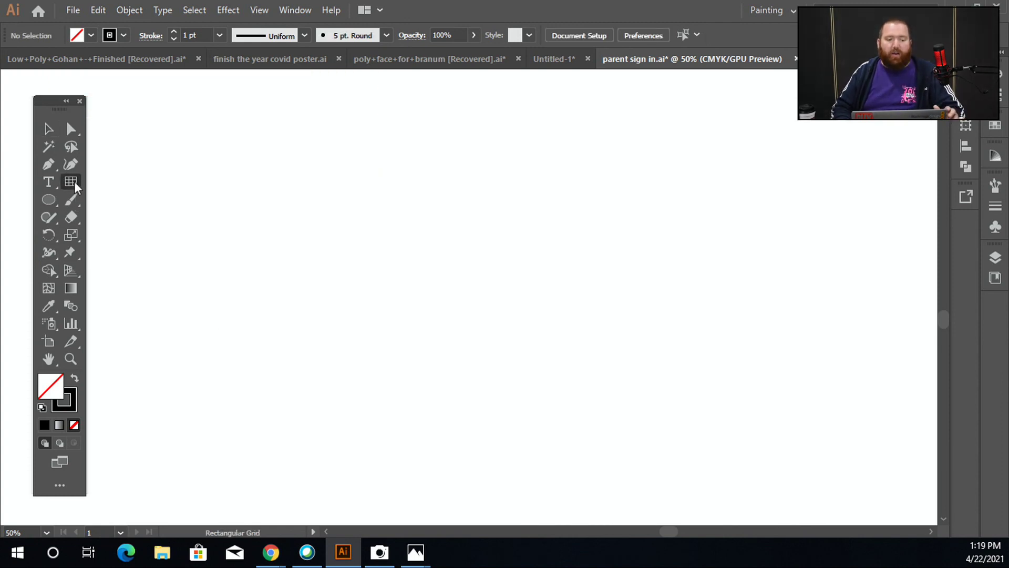
drag(368, 207, 478, 275)
key(ctrl+z)
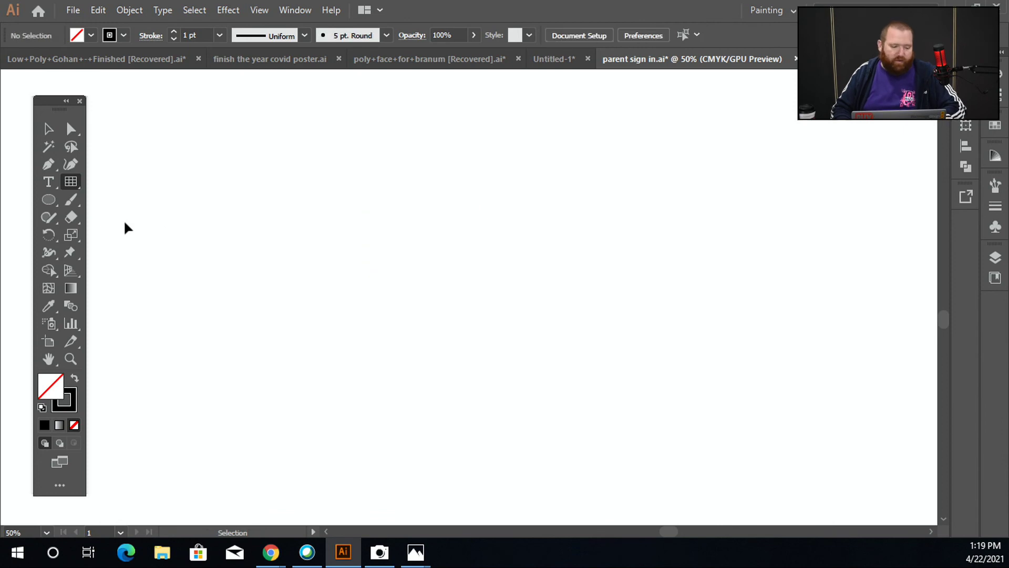
click(72, 183)
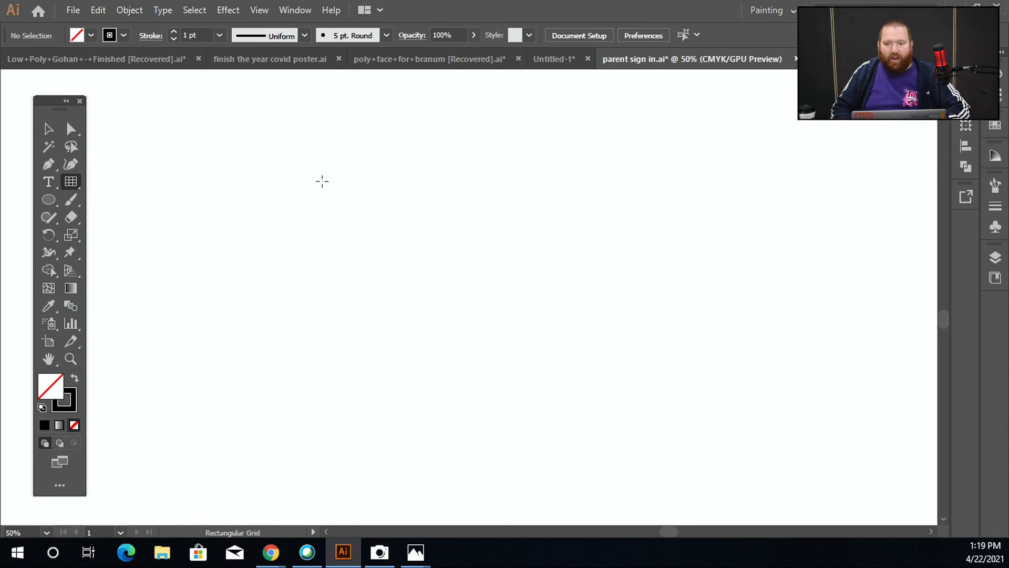
drag(323, 182, 609, 356)
key(ctrl+z)
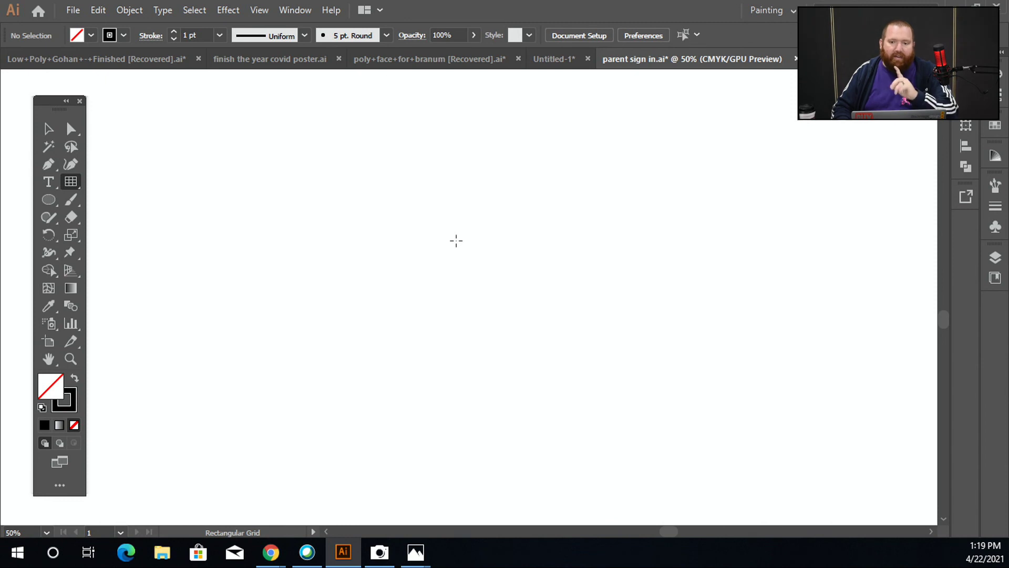
Step: Create a 15 by 15 inch rectangular grid with 75 horizontal and 75 vertical dividers using the Rectangular Grid tool
click(456, 241)
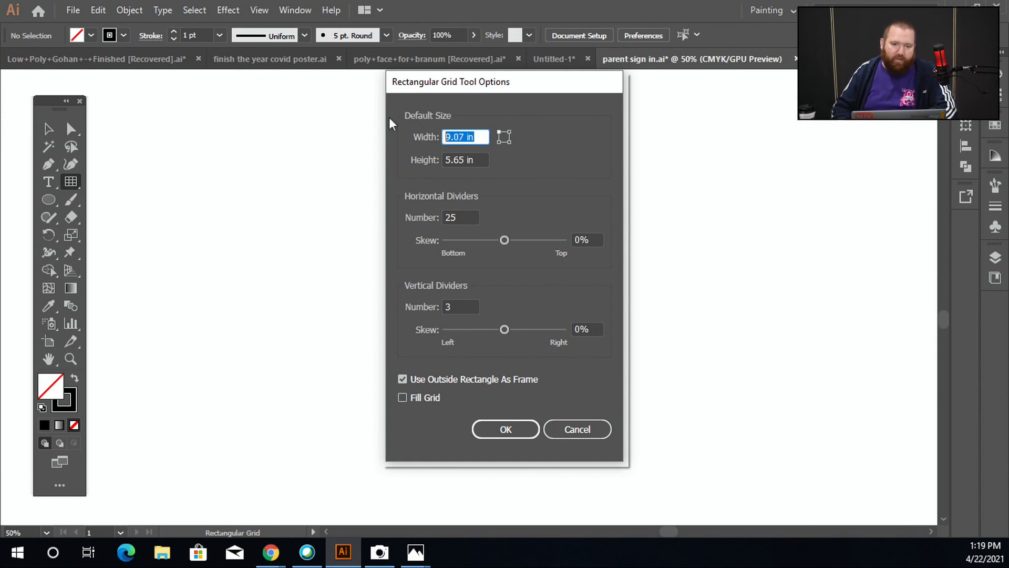
text(15)
key(Tab)
text(15)
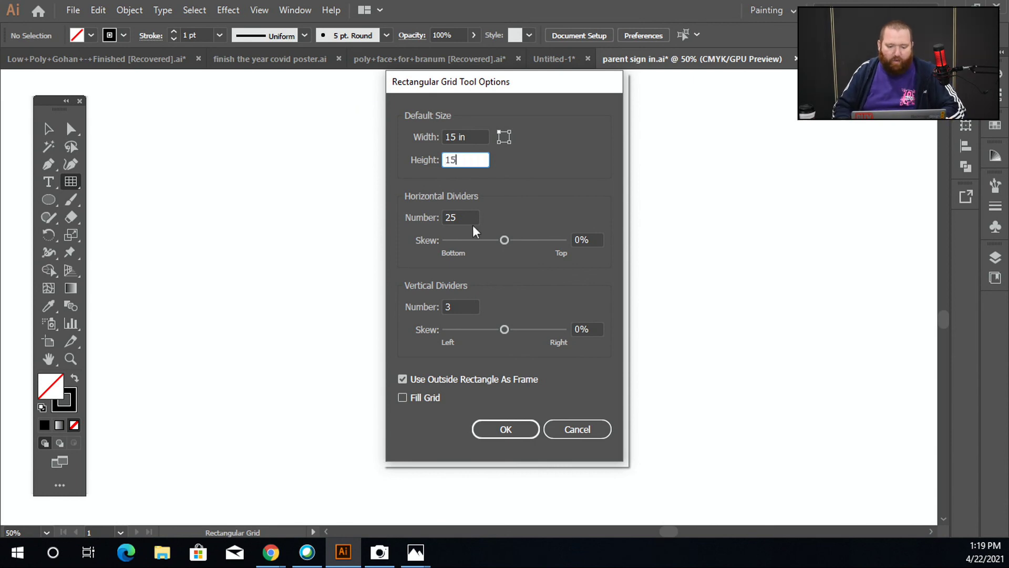
click(462, 217)
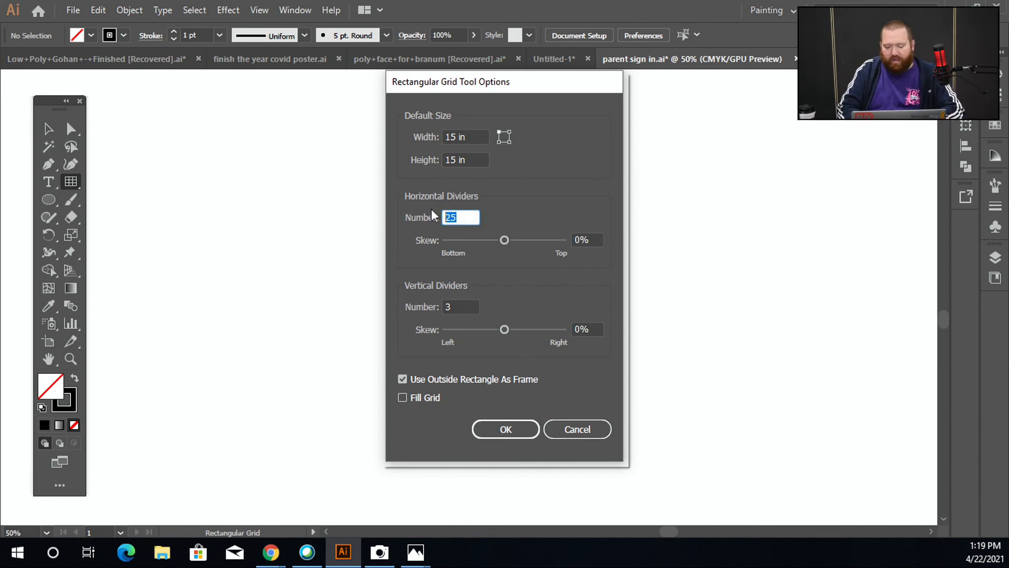
key(BackSpace)
key(BackSpace)
text(75)
key(Tab)
key(Tab)
text(75)
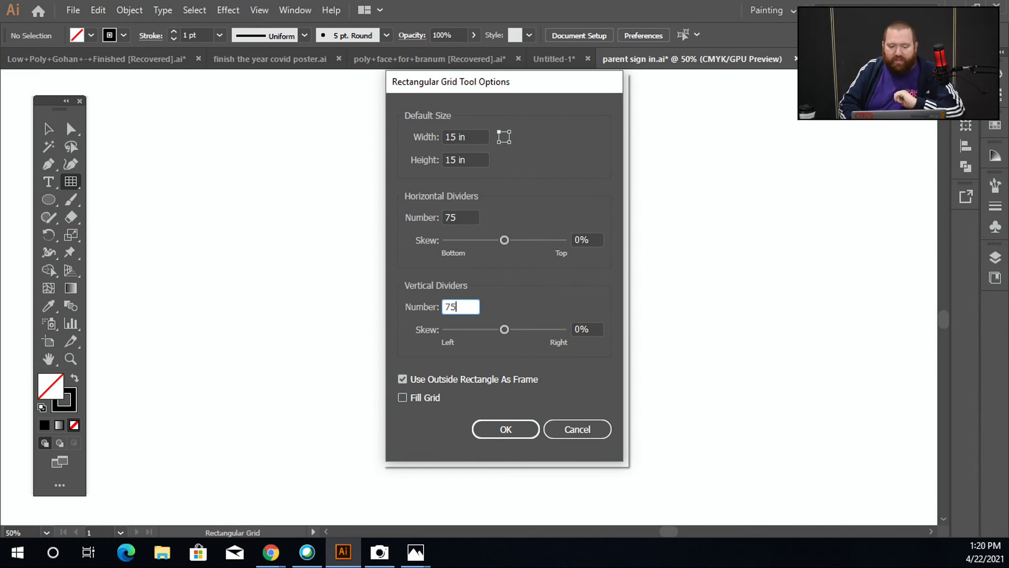
key(Return)
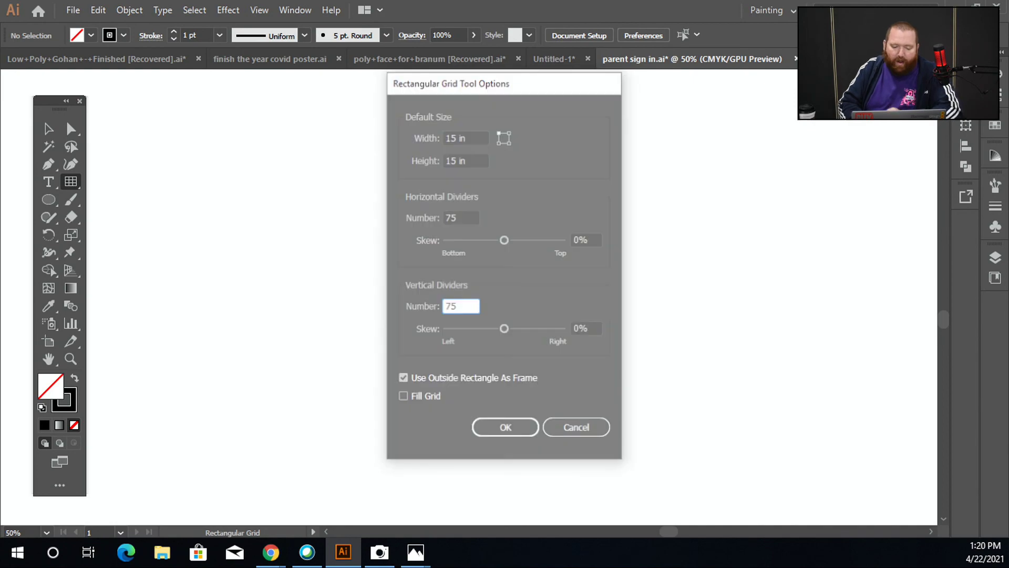
Step: Activate the Shape Builder tool on the selected grid and set its fill colour to red
scroll(693, 447, down, 2)
drag(692, 447, 299, 208)
scroll(197, 177, up, 2)
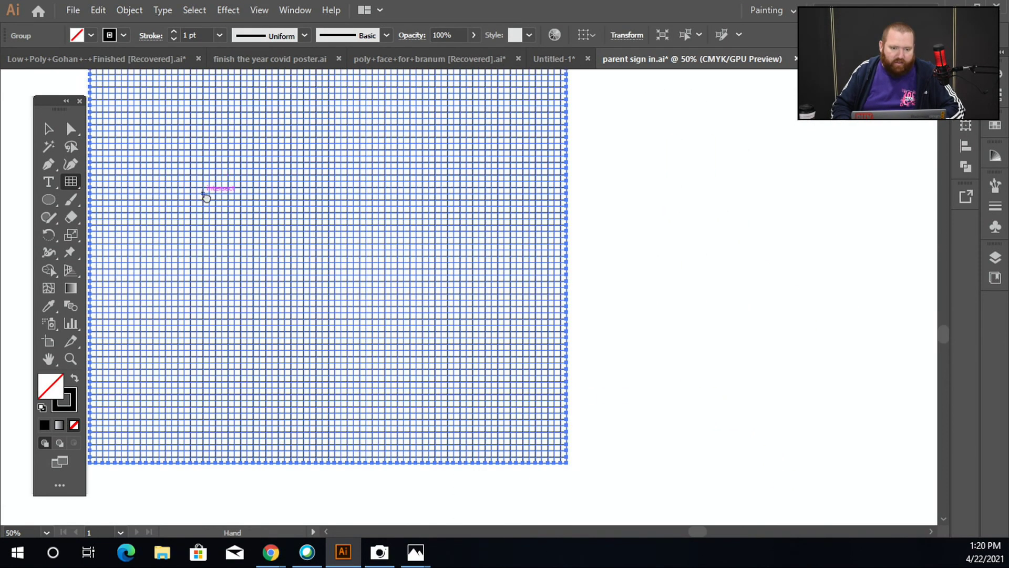
drag(202, 191, 286, 232)
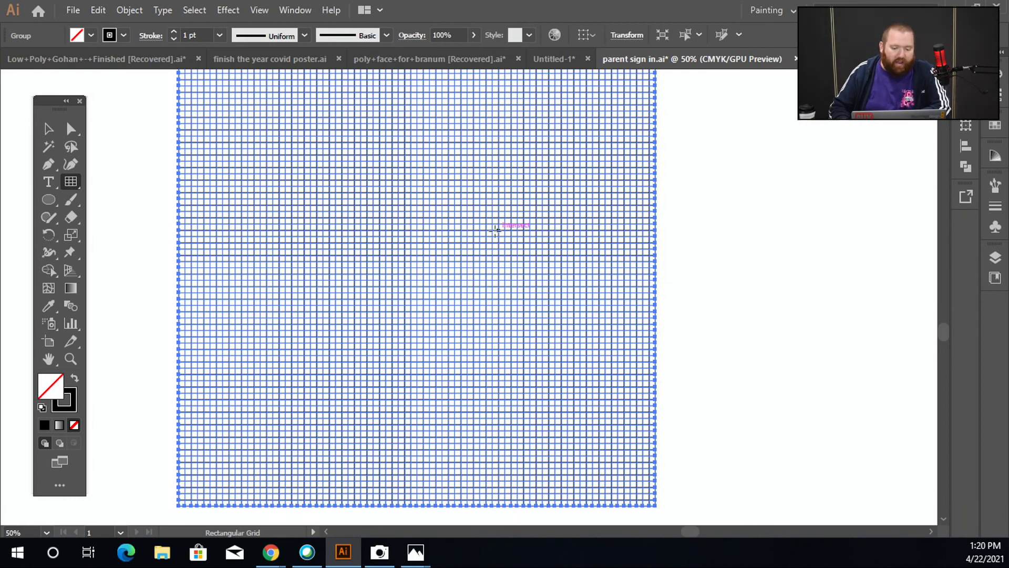
drag(44, 269, 78, 272)
click(91, 35)
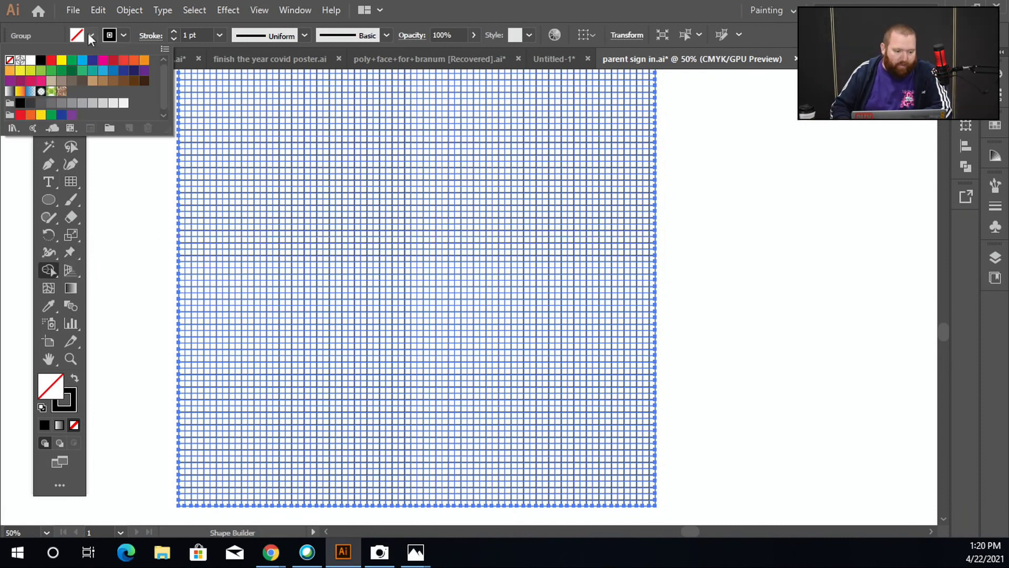
click(52, 61)
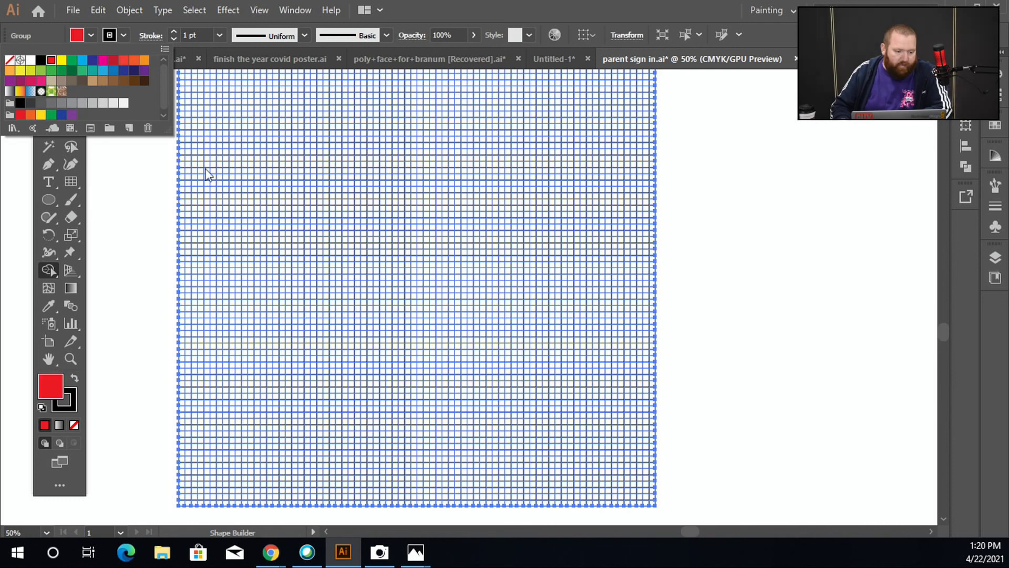
Step: Fill six adjacent cells in one row of the grid with red using Shape Builder, and deselect the grid
click(255, 271)
key(ctrl+1)
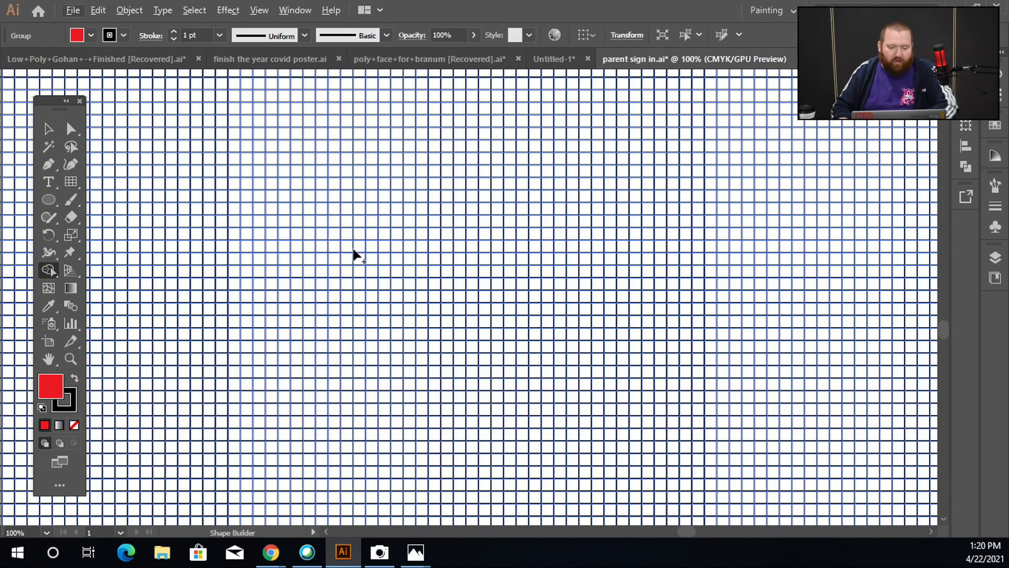
click(396, 221)
scroll(396, 221, up, 3)
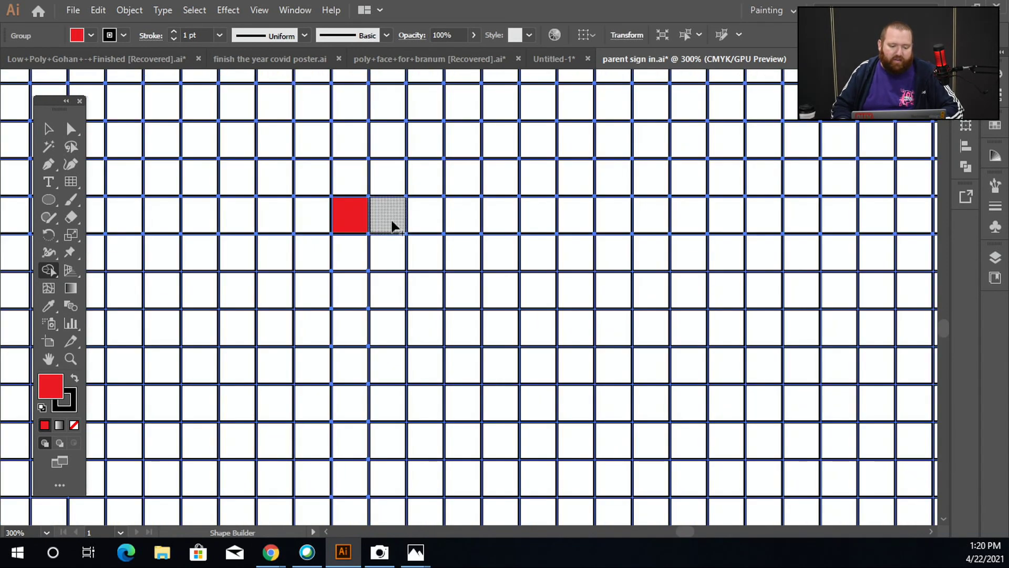
click(403, 222)
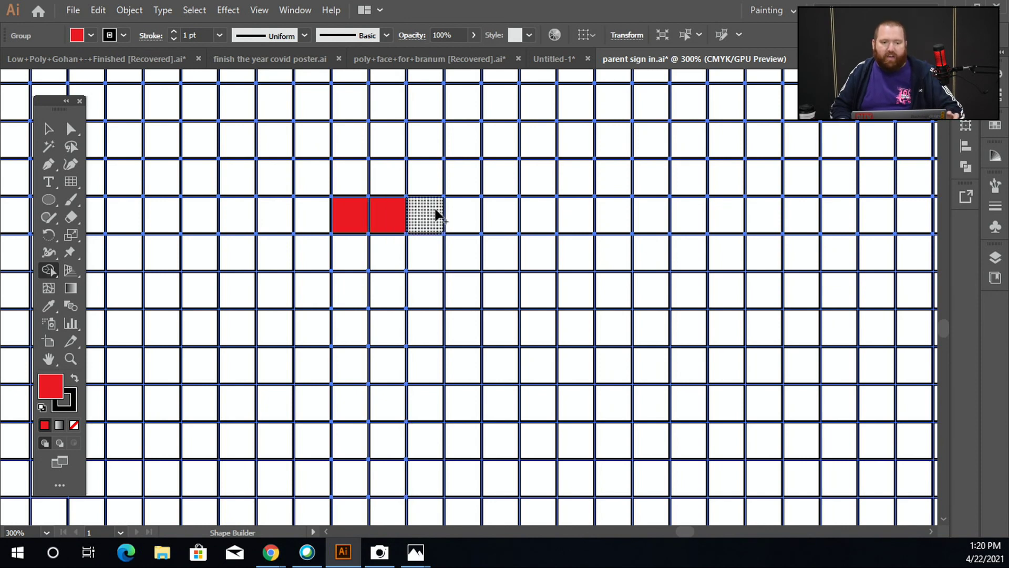
click(464, 220)
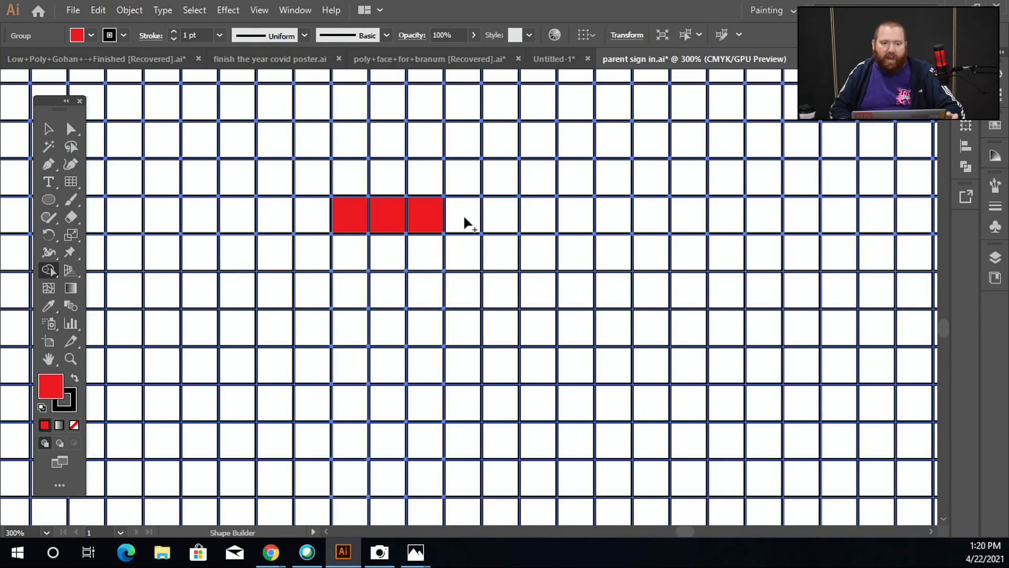
click(506, 227)
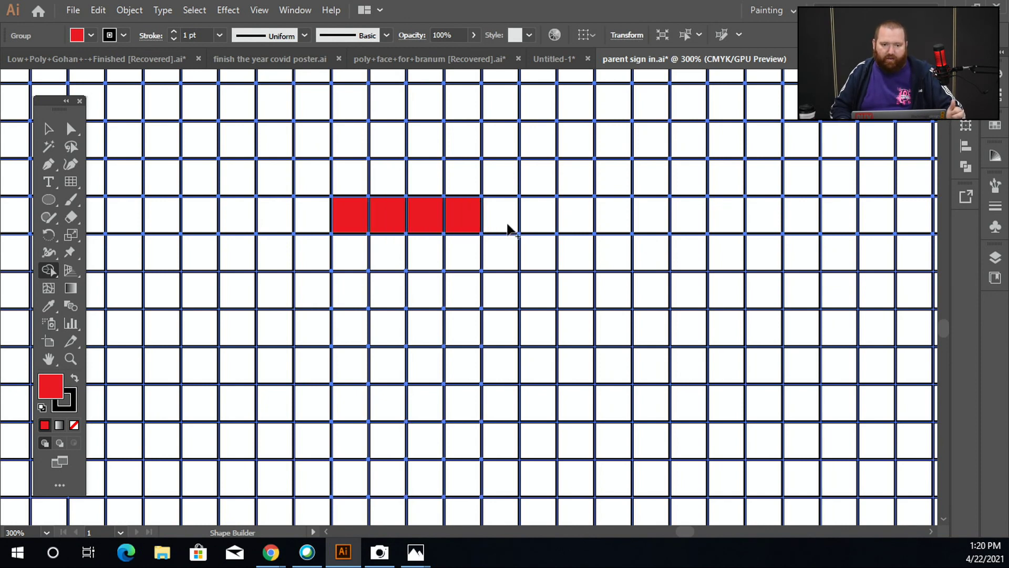
click(545, 212)
key(ctrl+1)
scroll(542, 236, down, 4)
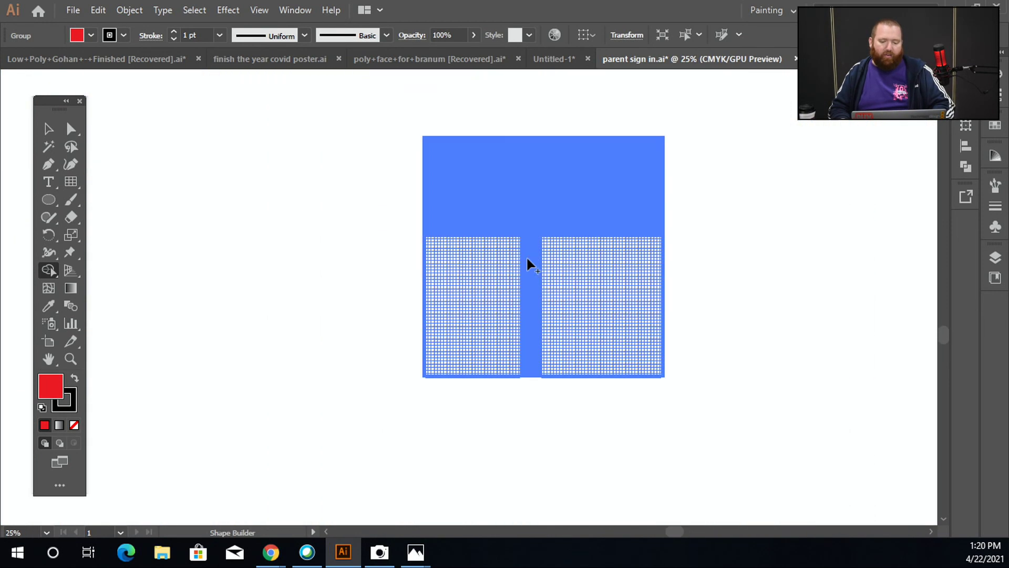
click(48, 131)
click(220, 243)
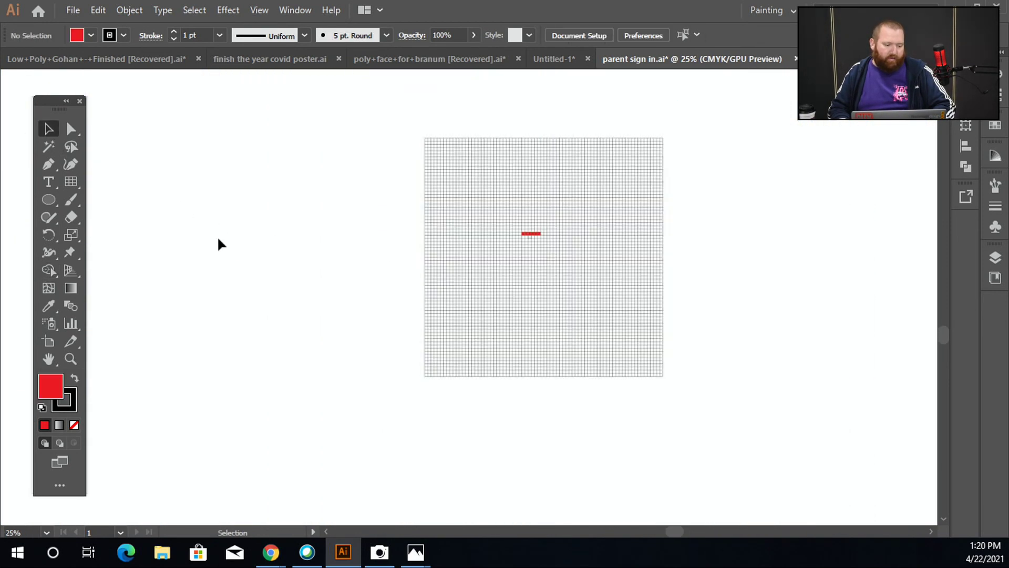
Step: Create a second 15 by 15 inch rectangular grid with 40 horizontal and 40 vertical dividers beside the first
click(70, 181)
click(167, 197)
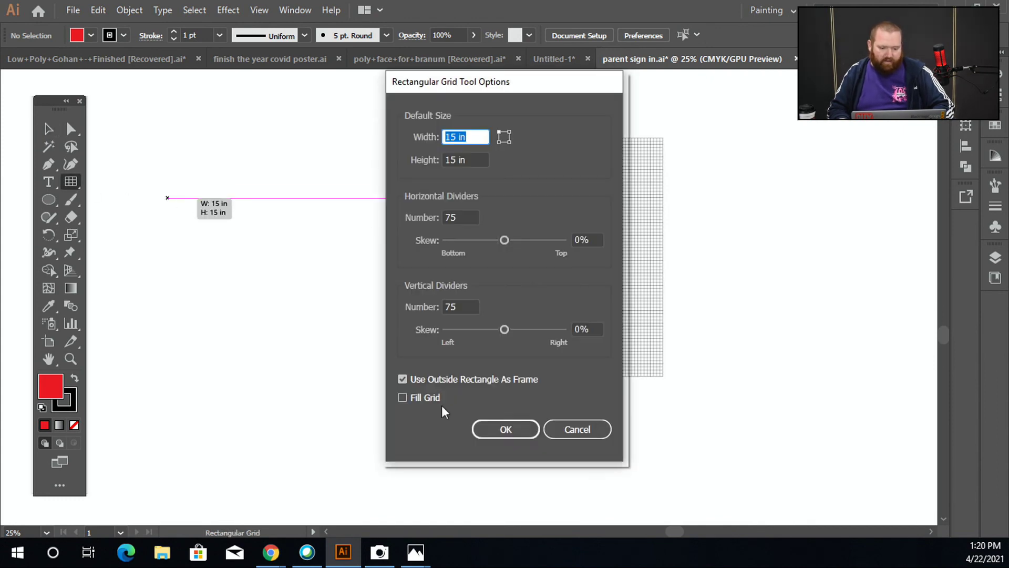
double_click(463, 217)
text(40)
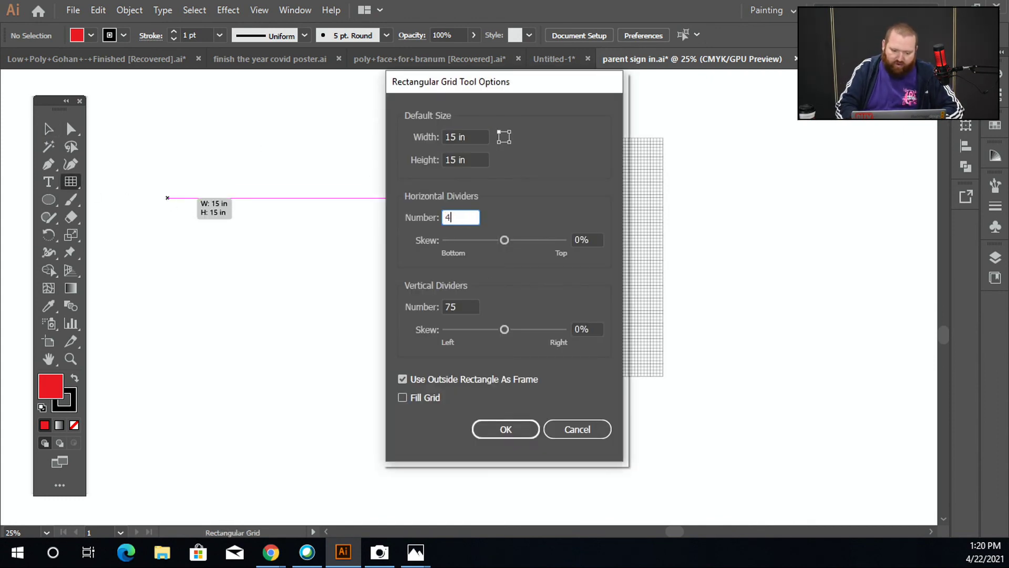
key(Tab)
key(Tab)
text(40)
key(Return)
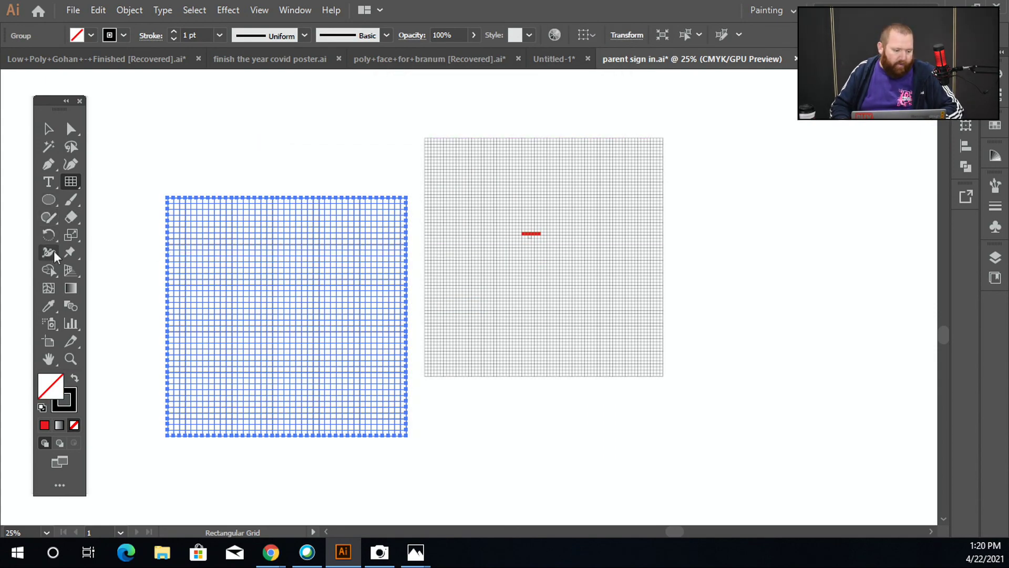
Step: Activate the Shape Builder tool on the 40-divider grid and set its fill colour to red
click(47, 268)
scroll(250, 312, up, 3)
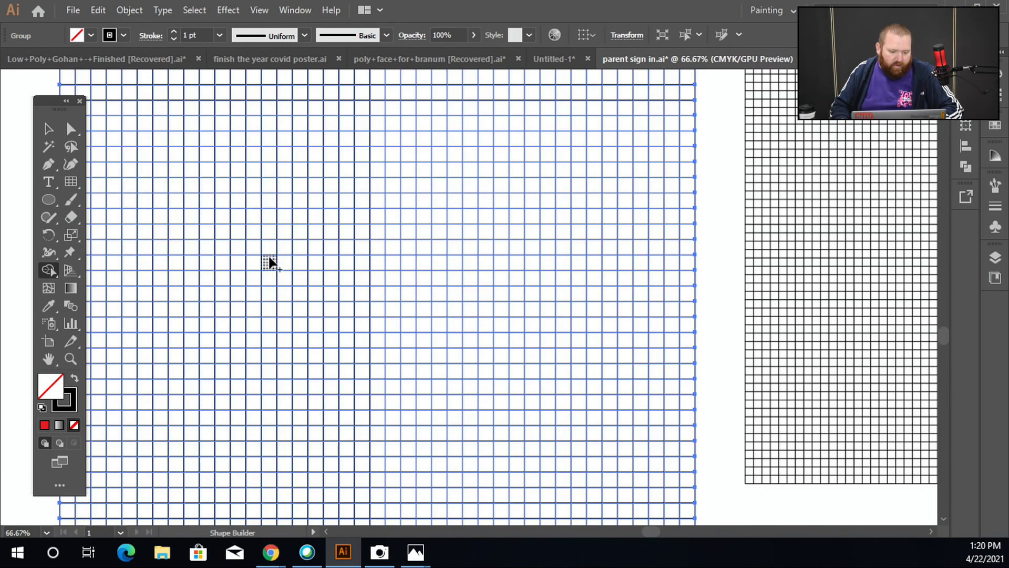
scroll(298, 232, up, 2)
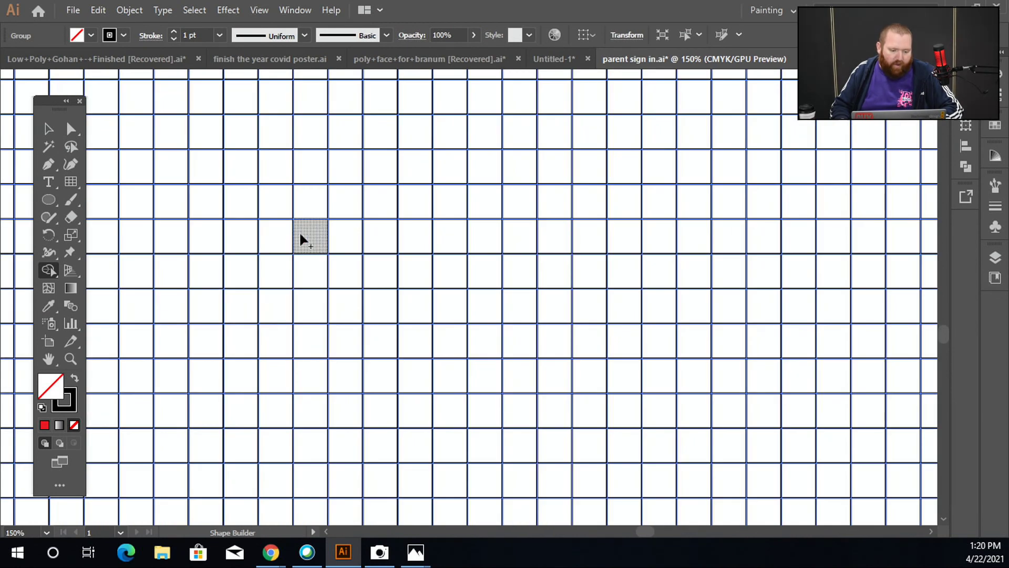
click(382, 243)
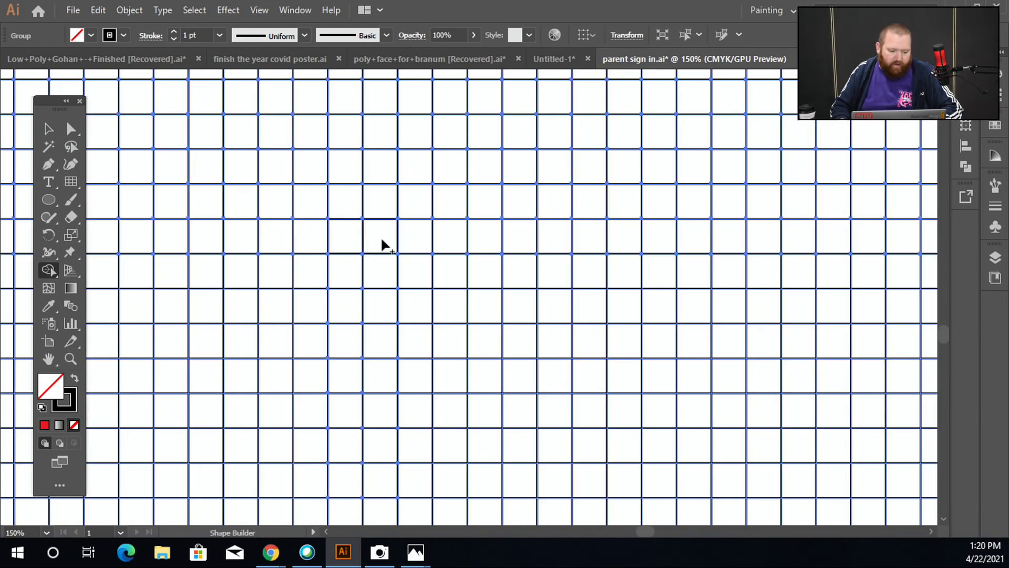
click(91, 35)
click(51, 60)
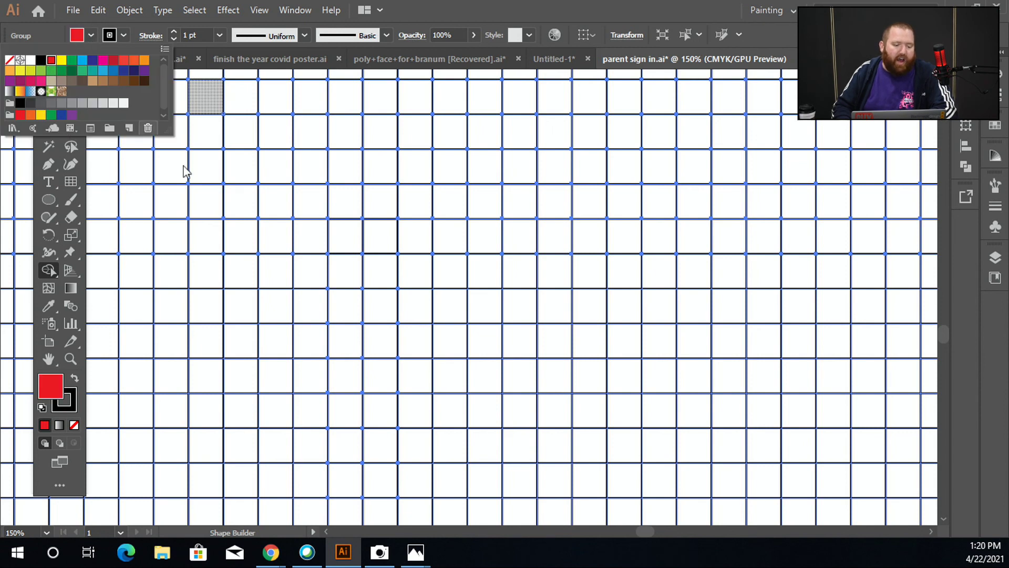
Step: Fill a horizontal row of eight adjacent cells with red to form the base of a pixel mouth
click(380, 268)
click(414, 271)
click(455, 273)
click(481, 273)
click(519, 275)
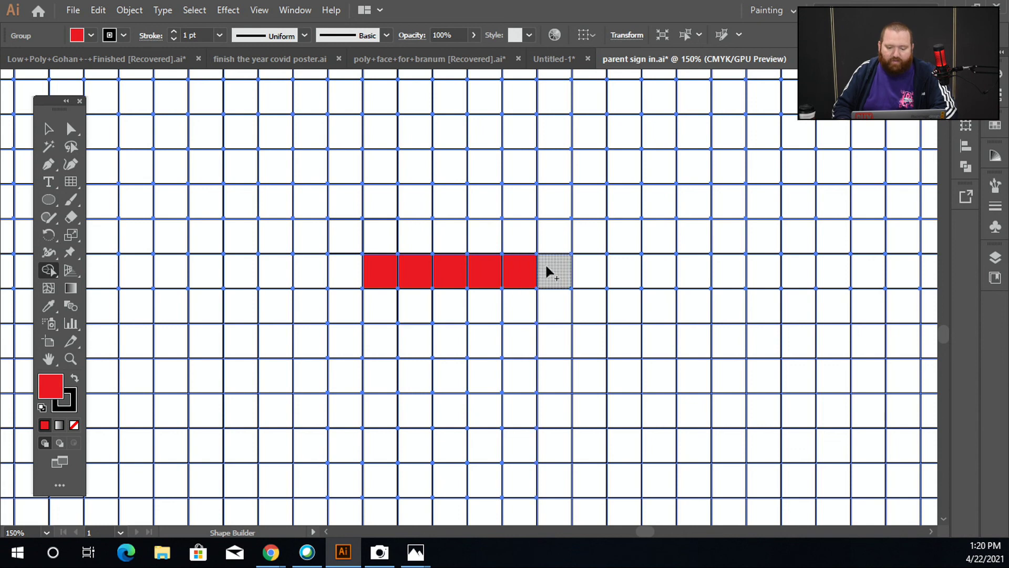
click(575, 267)
click(602, 273)
click(622, 277)
Step: Fill a two-by-two block of cells with red directly above the right end of the mouth row
click(627, 237)
click(591, 238)
click(593, 204)
click(614, 208)
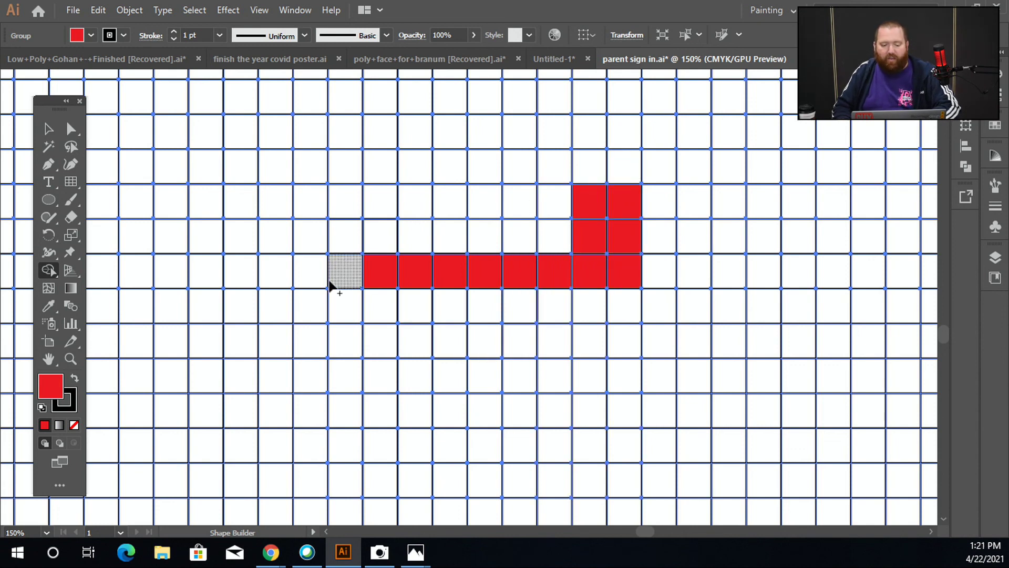
Step: Extend the mouth row two red cells to the left and fill a two-by-two block above that end
mouse_move(345, 273)
mouse_down()
mouse_move(309, 284)
mouse_move(310, 263)
mouse_up()
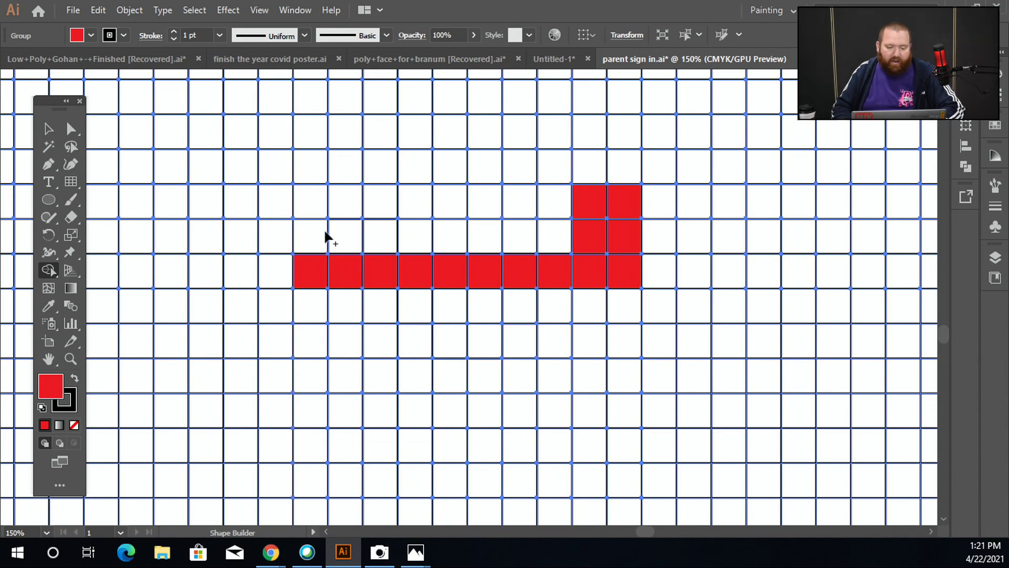
click(323, 233)
click(336, 236)
click(342, 203)
click(310, 206)
Step: Fill the left pixel eye above the mouth with red: three cells in a row and one below the innermost
scroll(391, 205, down, 2)
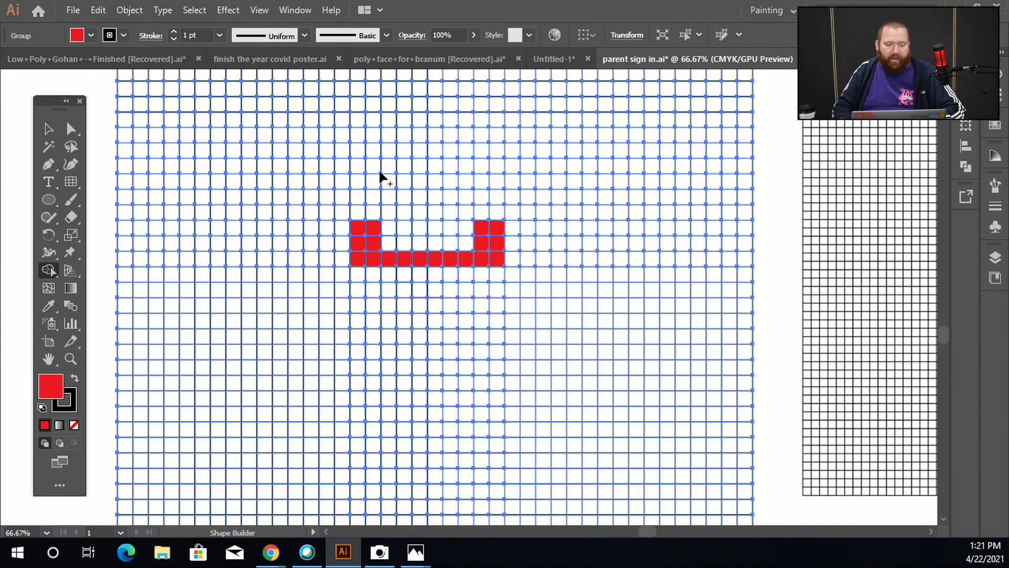
scroll(381, 175, up, 1)
click(335, 126)
click(354, 126)
click(372, 154)
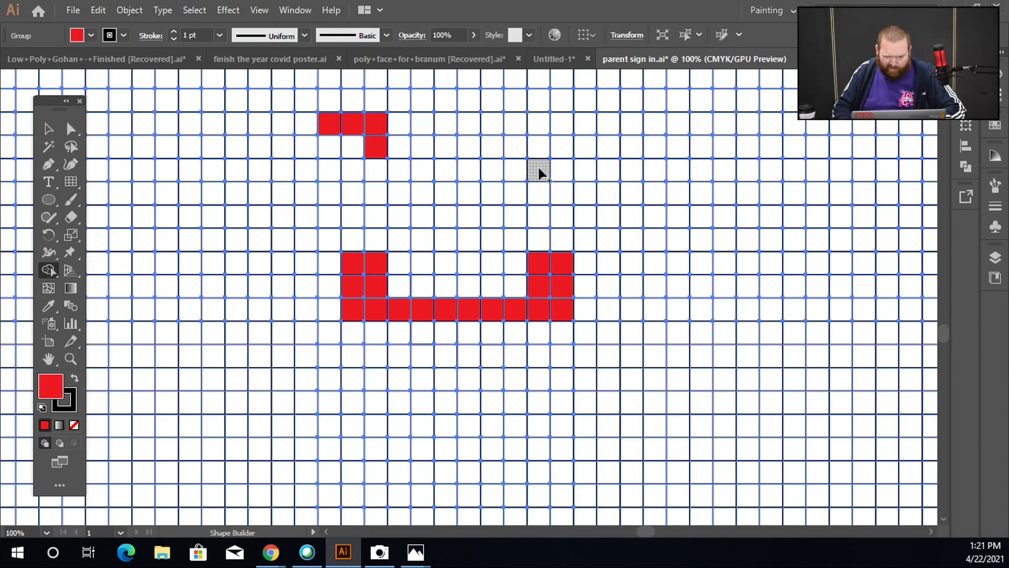
Step: Fill a mirrored four-cell right eye with red above the mouth, then switch to the Selection tool
click(538, 148)
click(544, 129)
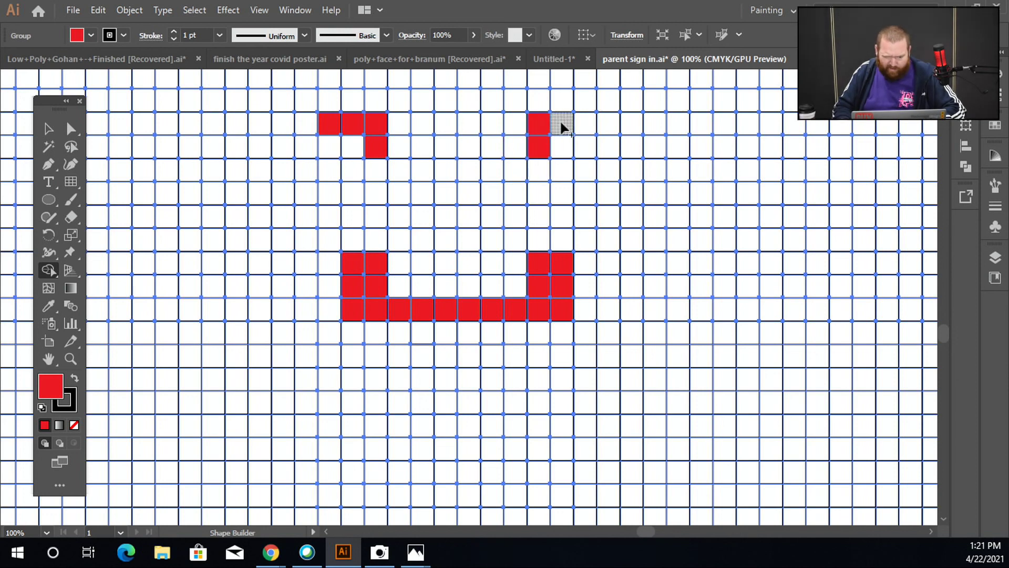
click(578, 119)
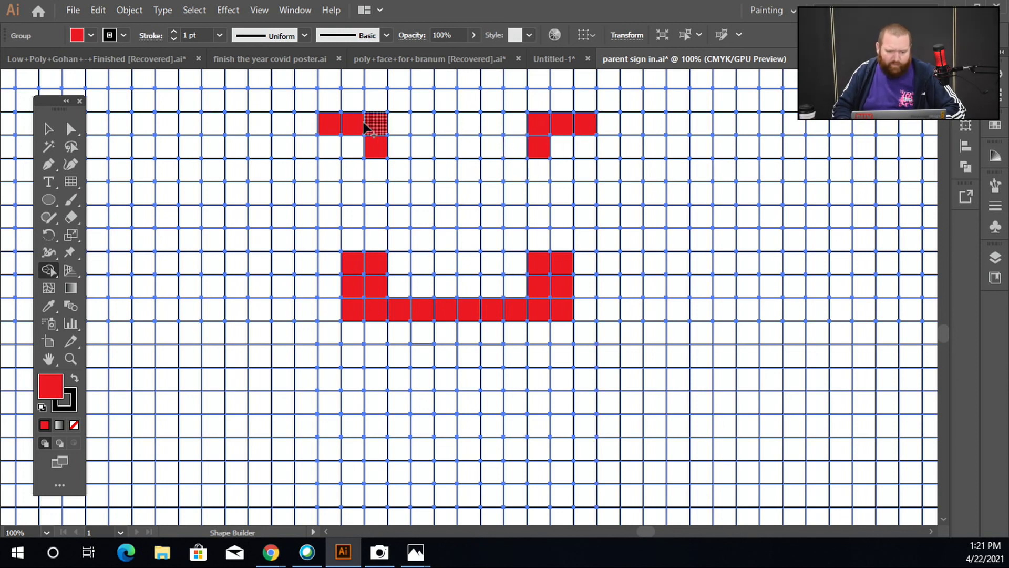
click(49, 129)
scroll(176, 231, down, 2)
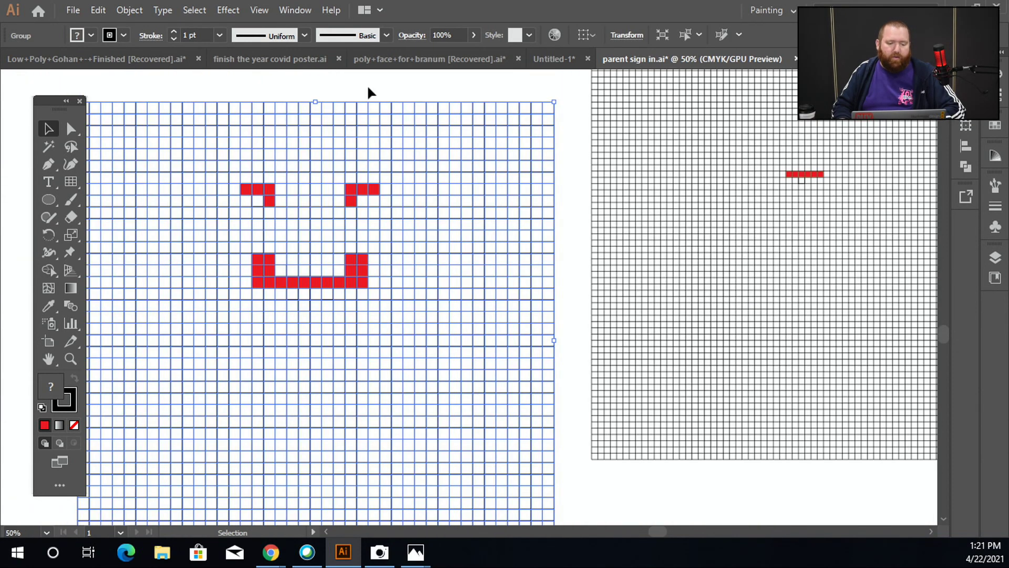
Step: Set the stroke of the pixel-face grid to none and deselect it
key(ctrl+shift+a)
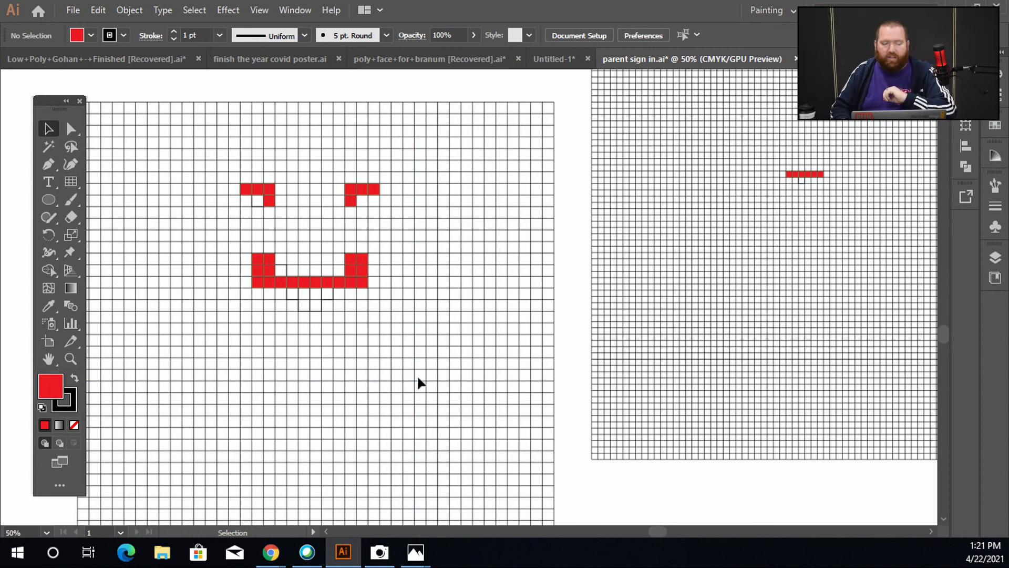
click(71, 182)
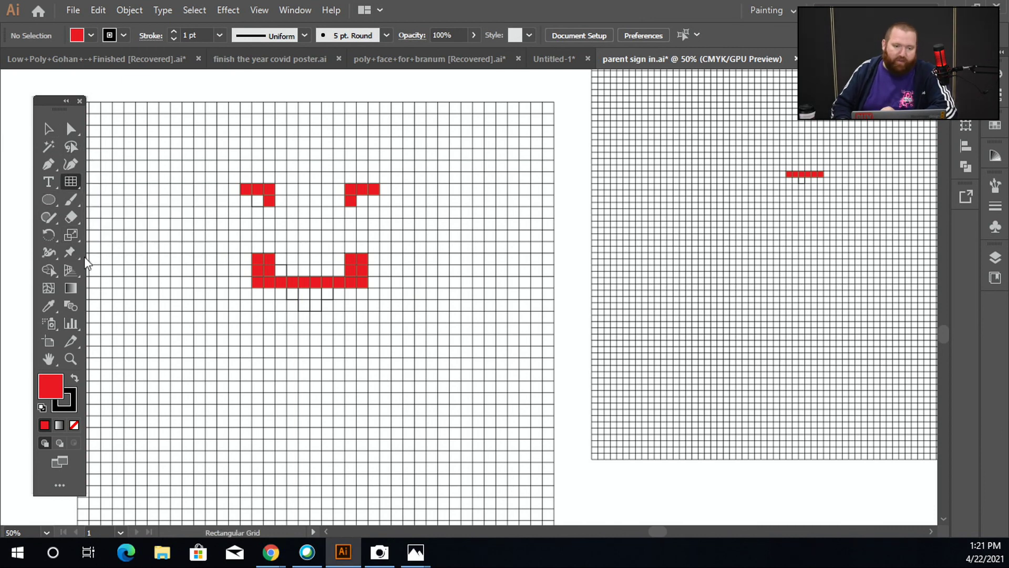
click(44, 130)
click(171, 241)
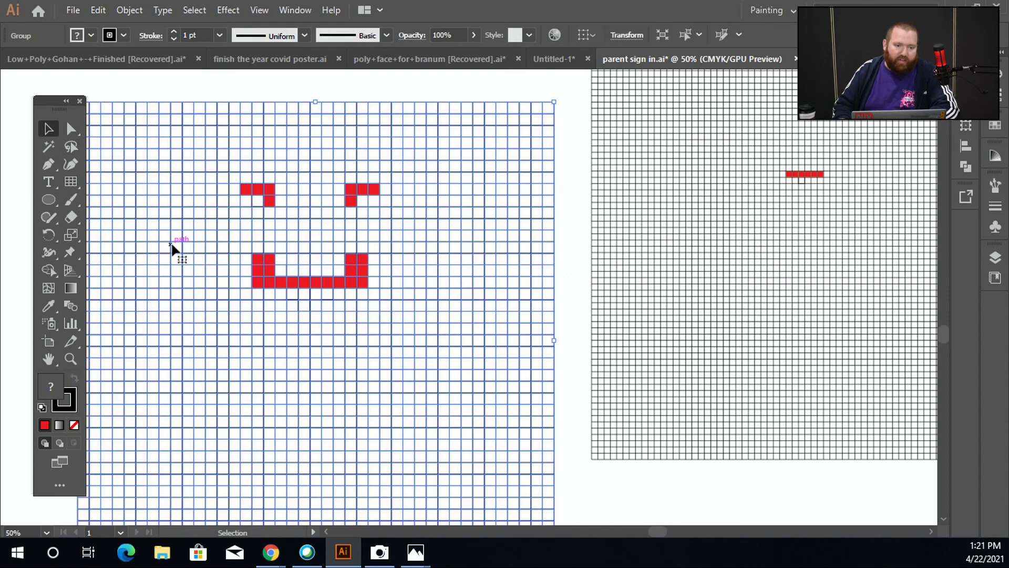
click(123, 37)
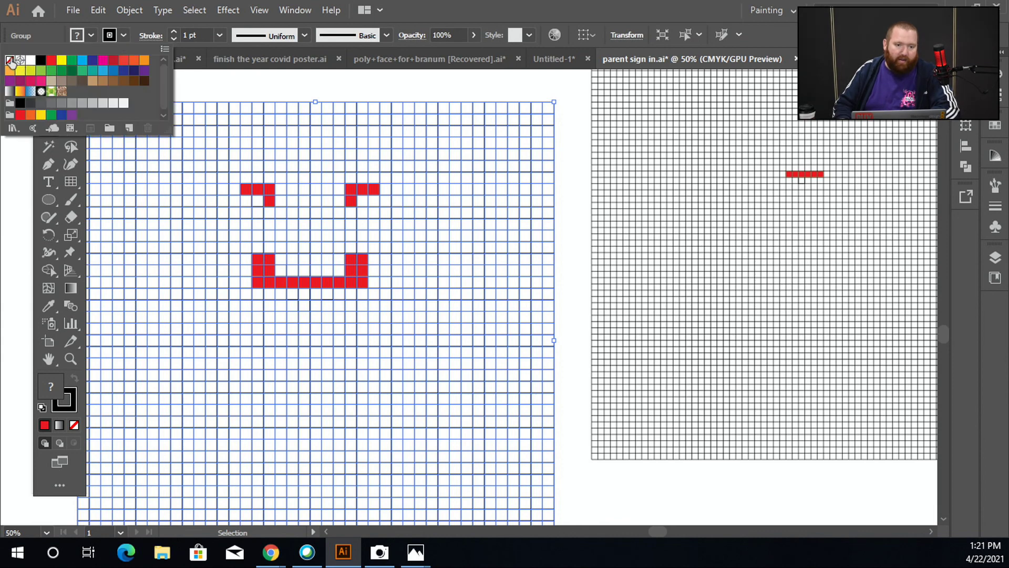
click(11, 61)
click(238, 84)
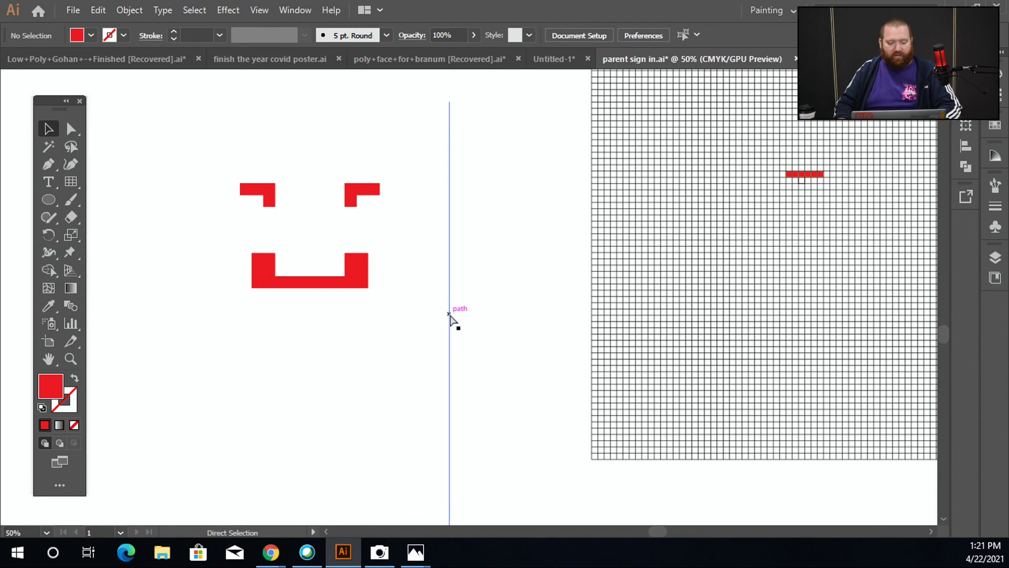
Step: Reselect the pixel-face grid and restore its black stroke
key(ctrl+y)
key(ctrl+y)
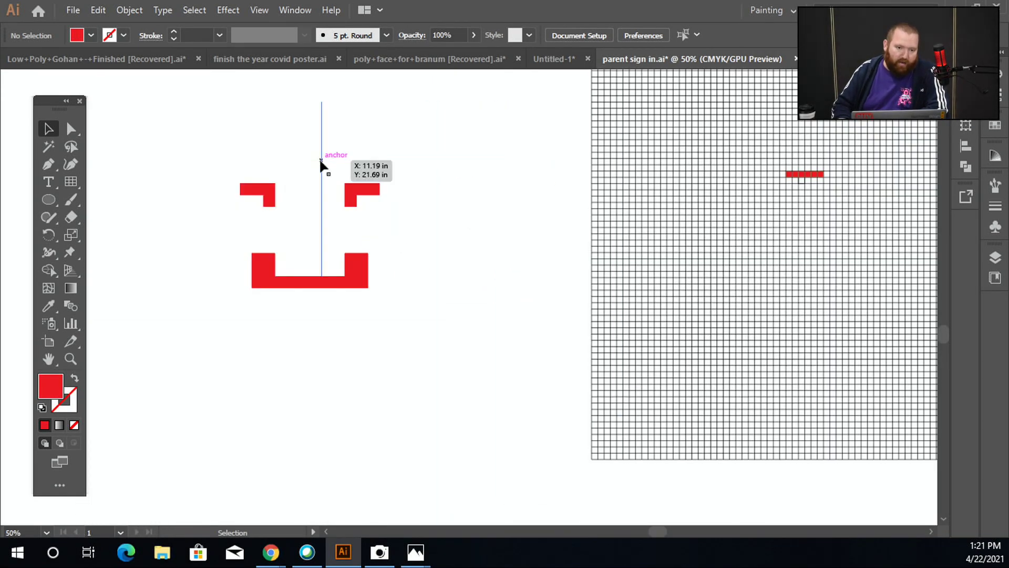
click(320, 160)
click(91, 35)
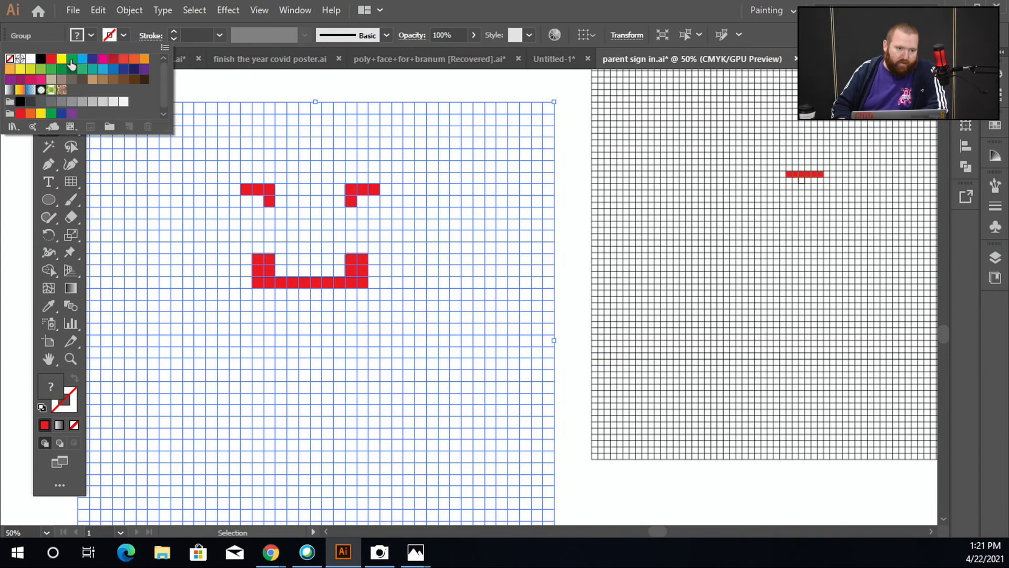
click(40, 58)
click(288, 231)
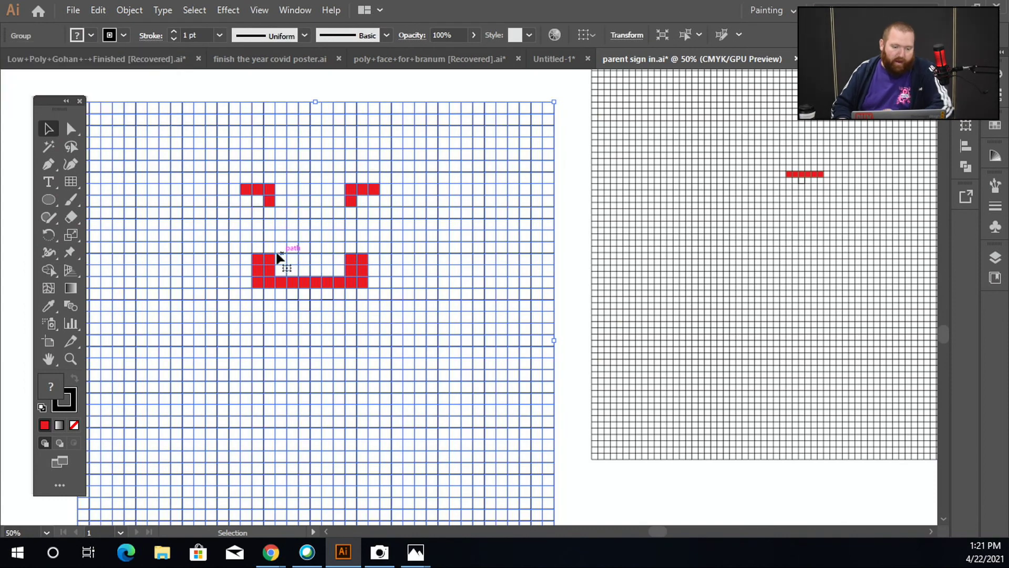
Step: Fill a red eyebrow row of five merged cells above each eye with Shape Builder, and deselect the grid
scroll(221, 175, up, 2)
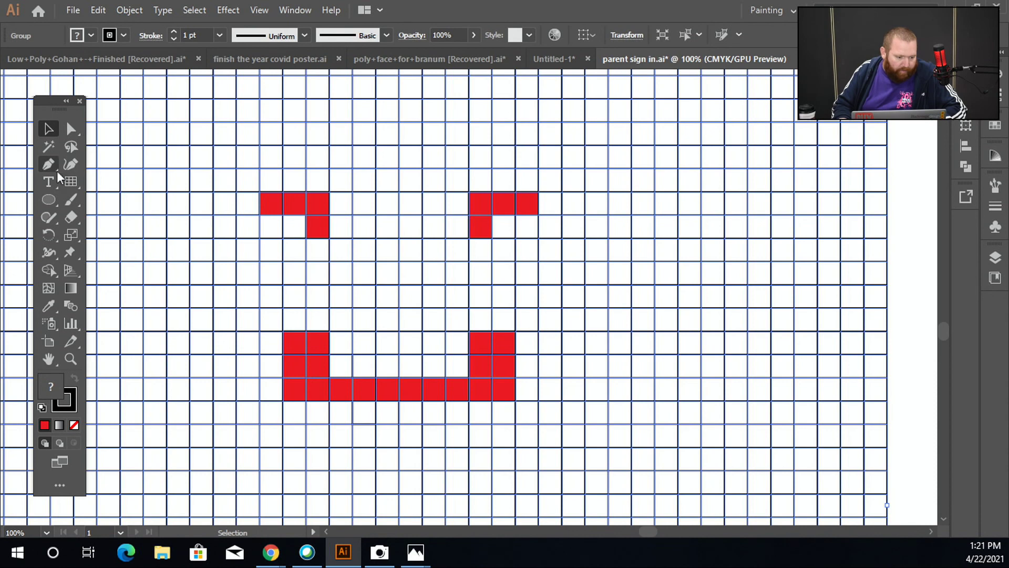
click(49, 270)
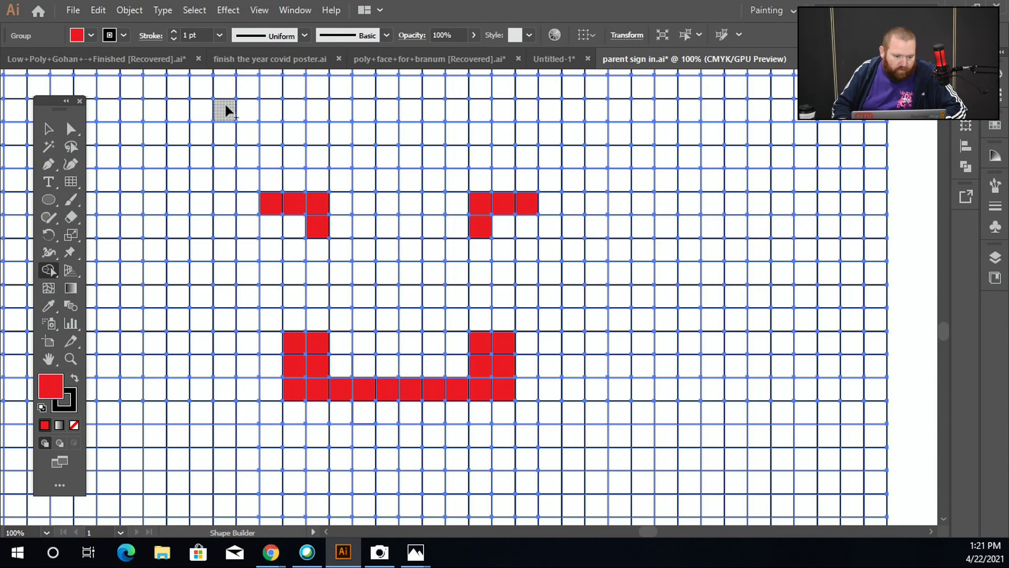
drag(234, 120, 325, 122)
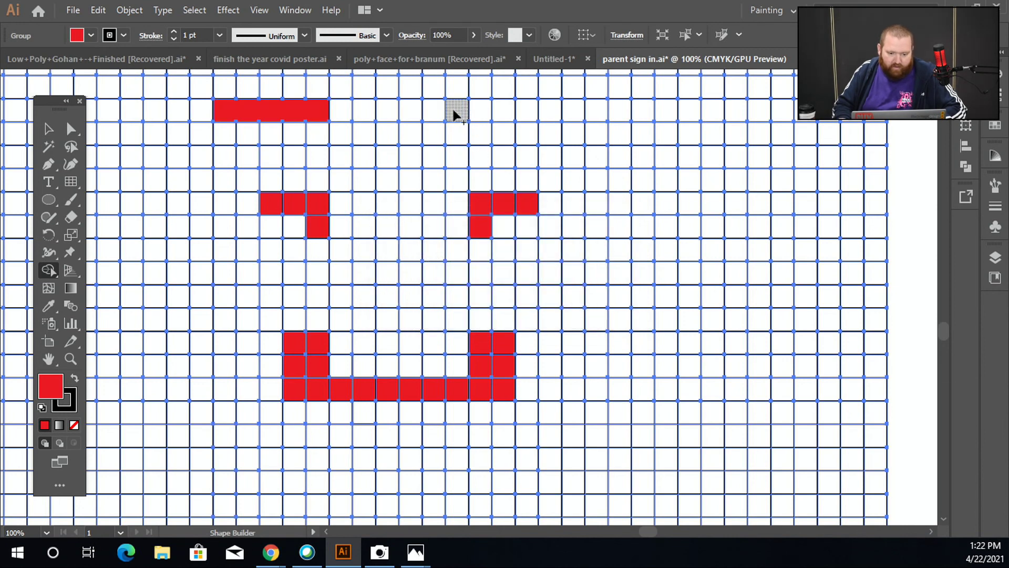
drag(478, 111, 573, 116)
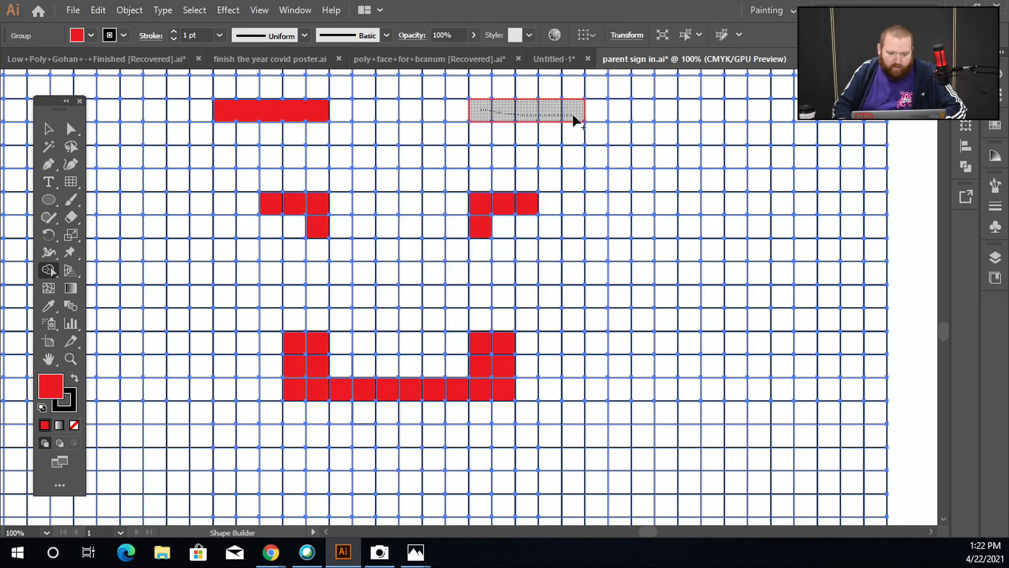
drag(573, 116, 575, 117)
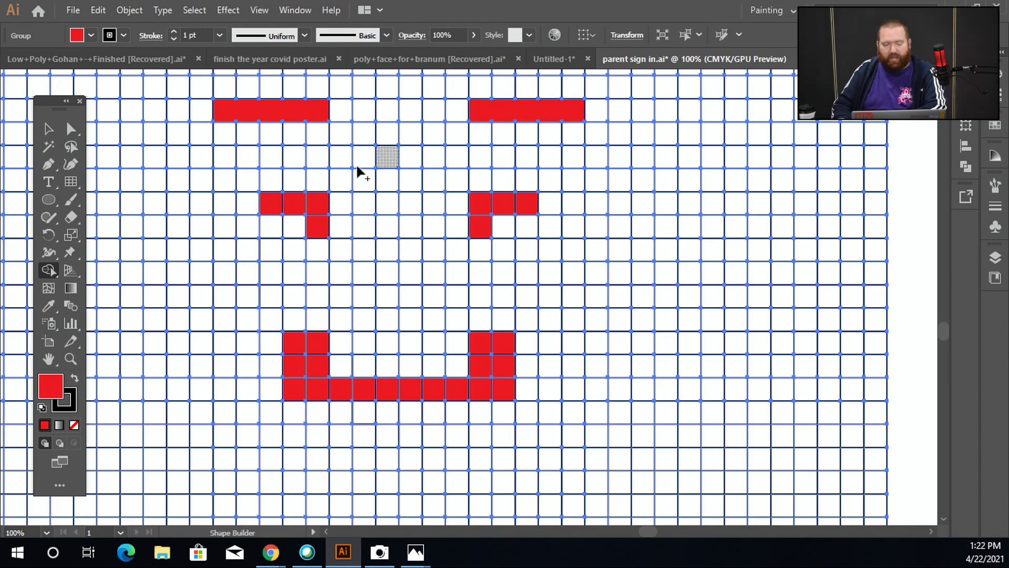
click(49, 129)
key(ctrl+minus)
key(ctrl+minus)
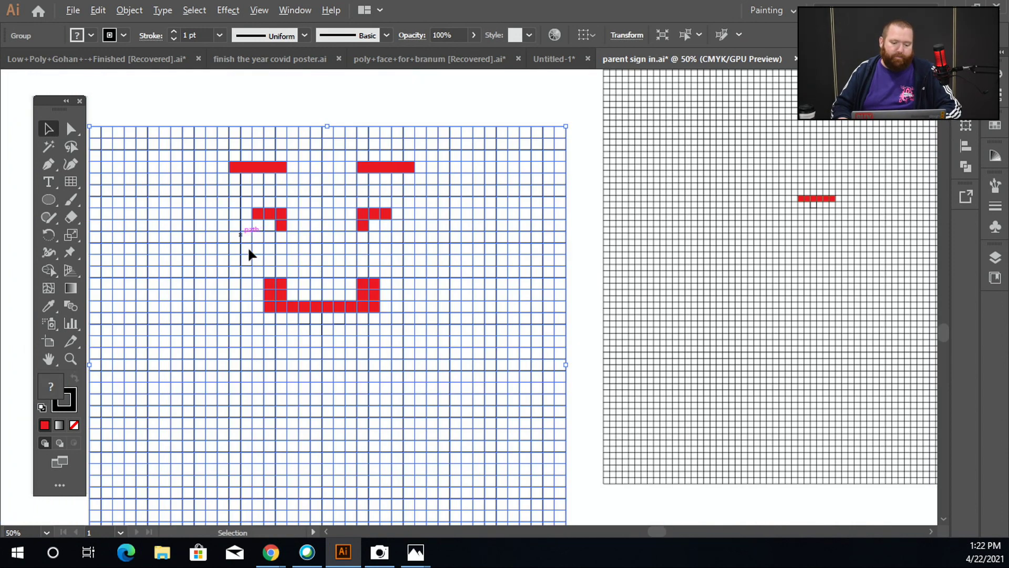
click(429, 103)
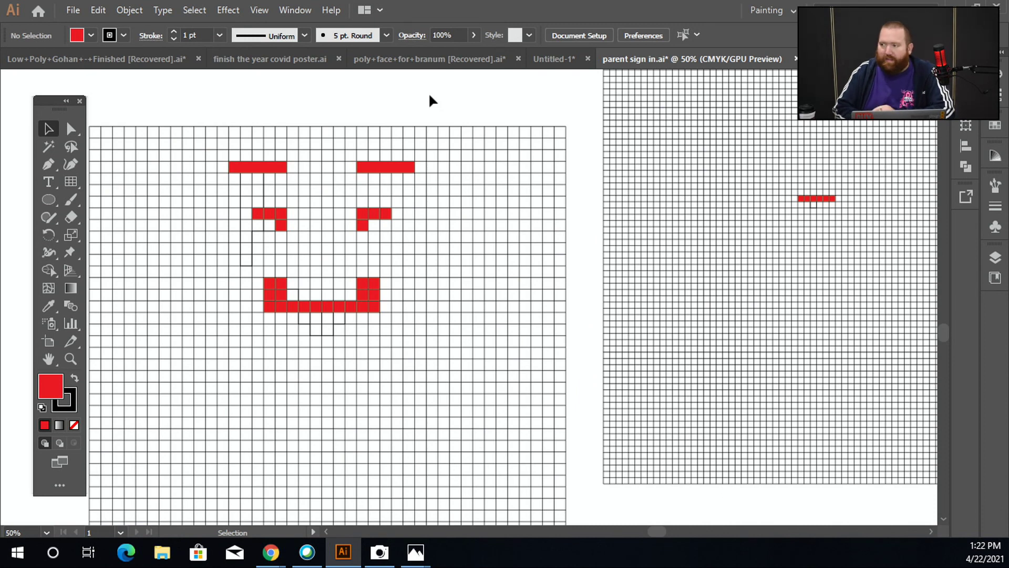
Step: Open the choice of line, arc, spiral and grid drawing tools
click(73, 184)
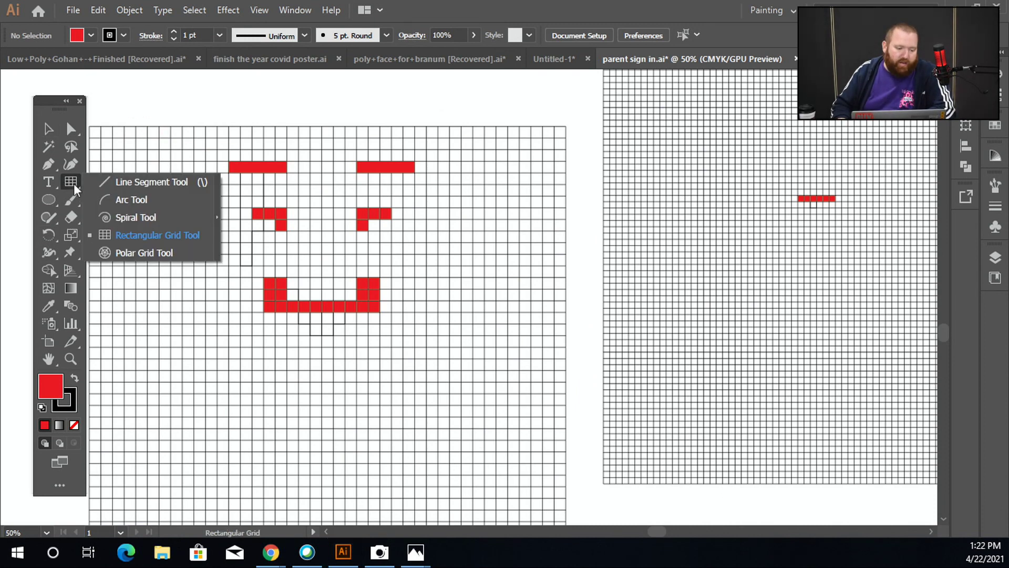